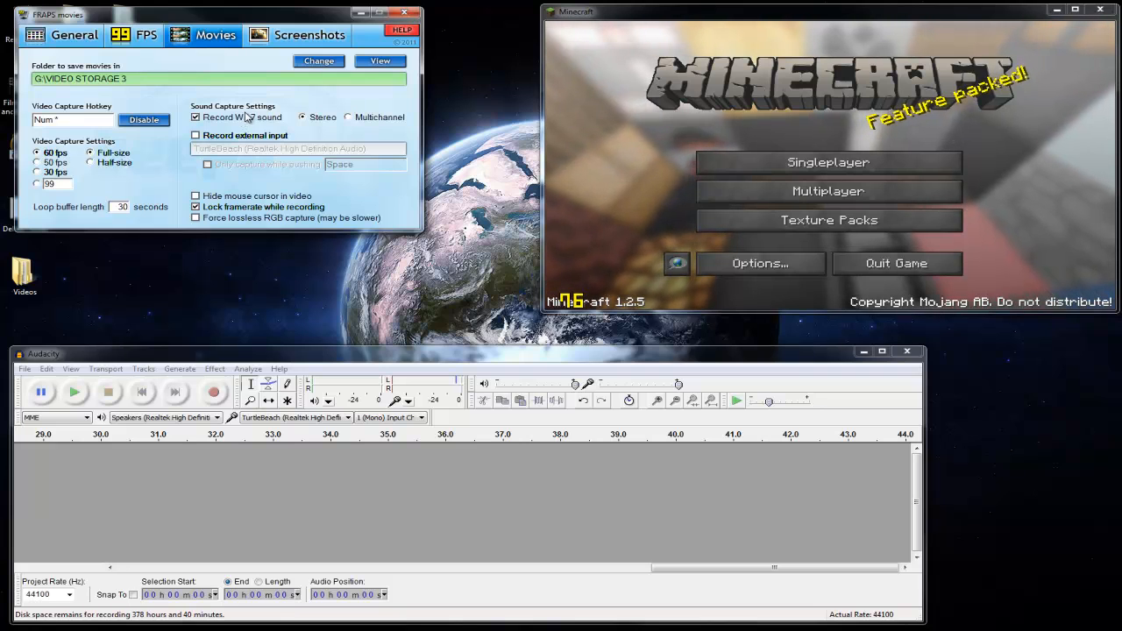
Step: Check the music and sound settings in Minecraft's options and return to the title screen
{"action": "left_click", "coordinate": [650, 114]}
{"action": "left_click", "coordinate": [769, 266]}
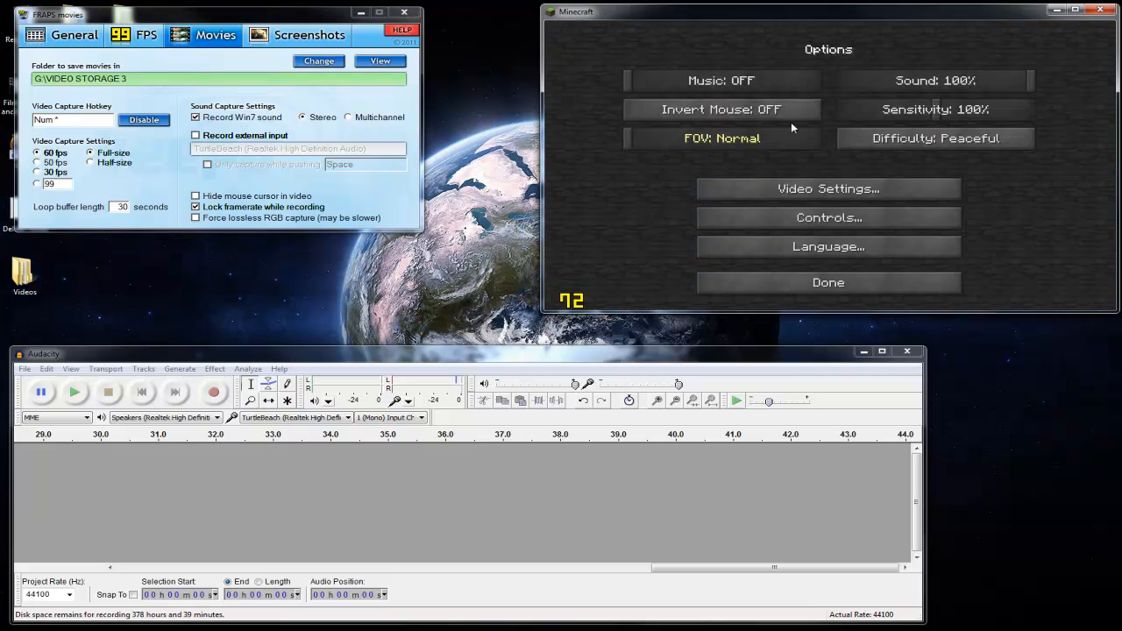
{"action": "left_click", "coordinate": [886, 282]}
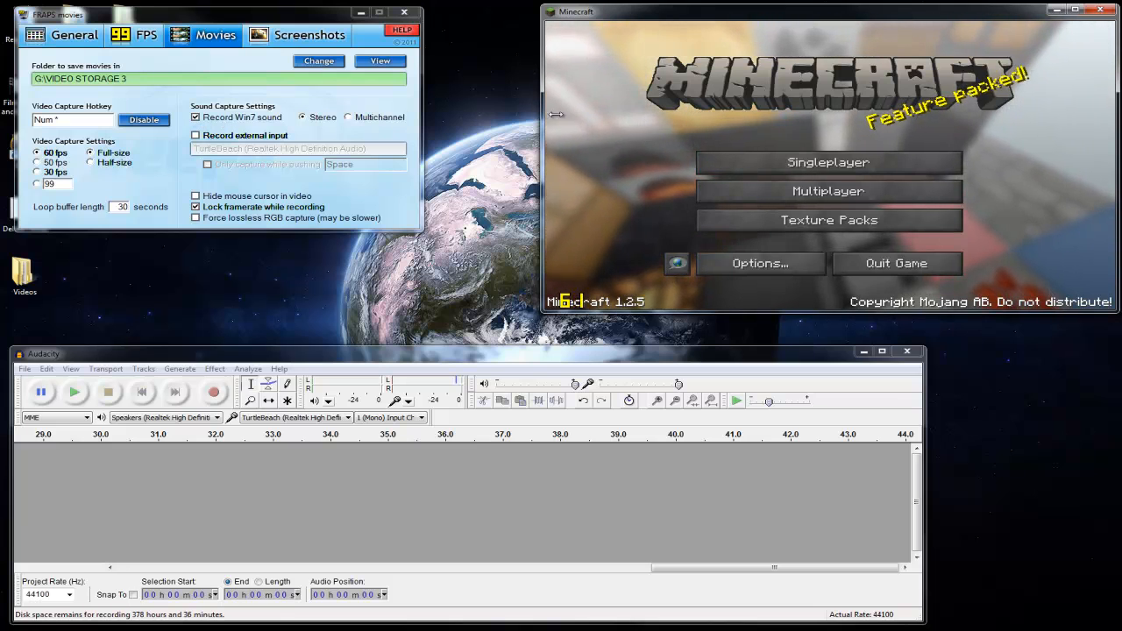
Step: In FRAPS, toggle Record Win7 sound off and on, and toggle Record external input on and off
{"action": "left_click", "coordinate": [196, 119]}
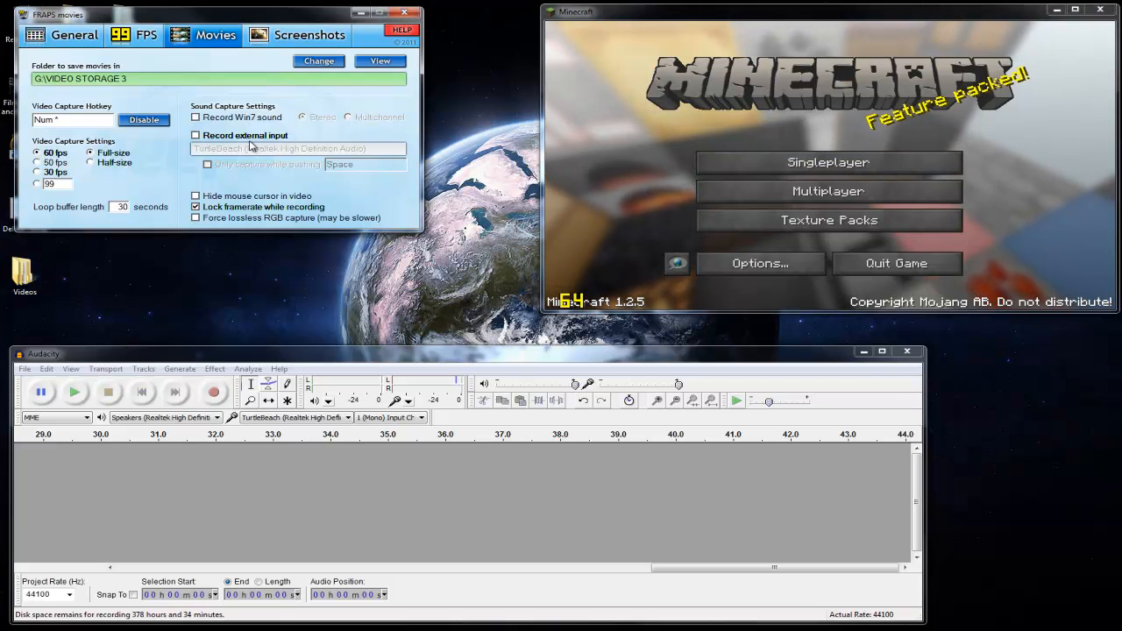
{"action": "left_click", "coordinate": [195, 119]}
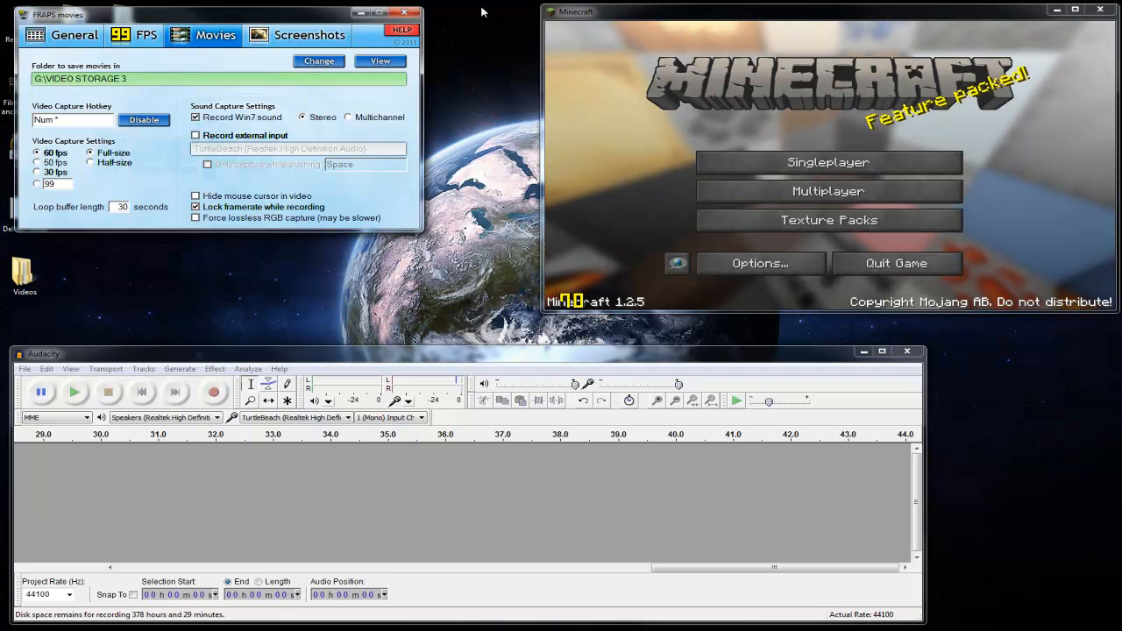
{"action": "left_click", "coordinate": [197, 136]}
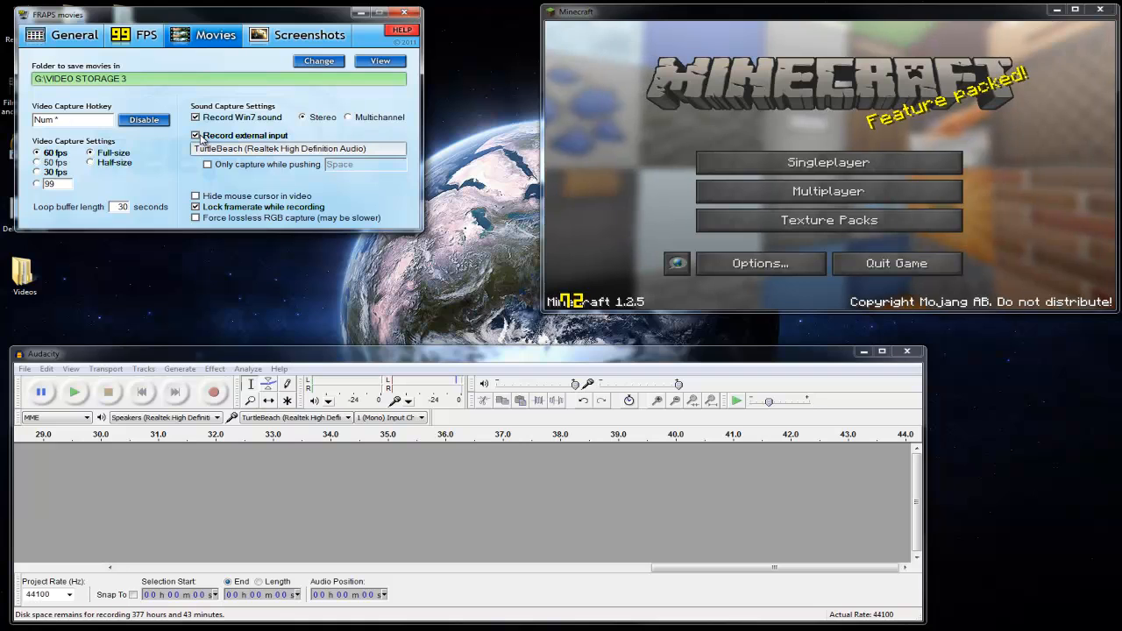
{"action": "left_click", "coordinate": [198, 136]}
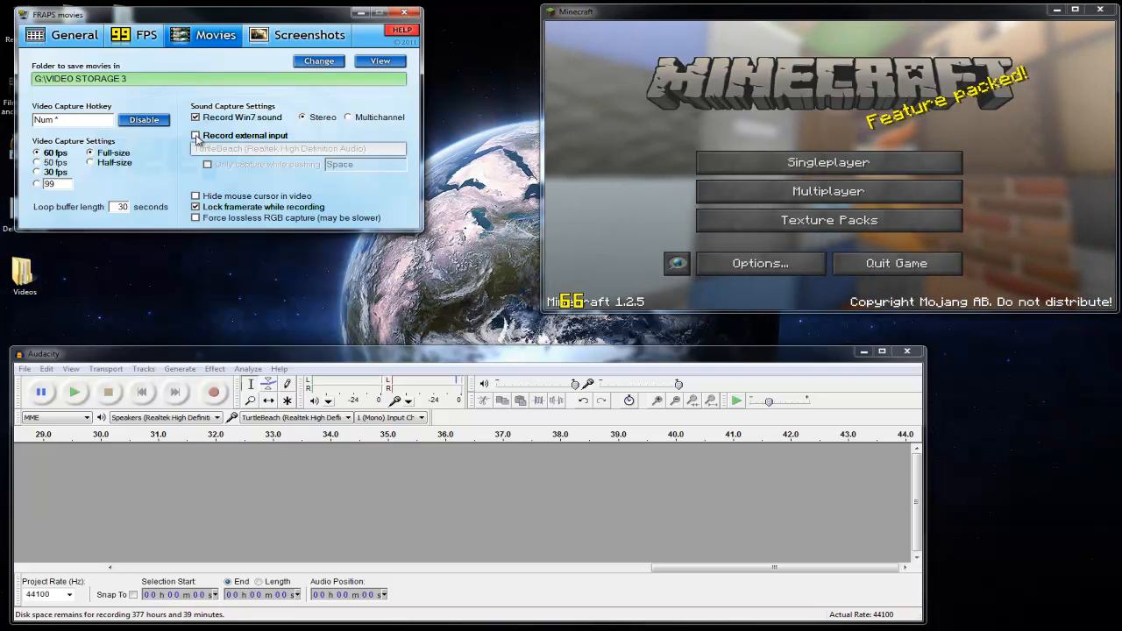
{"action": "left_click", "coordinate": [196, 137]}
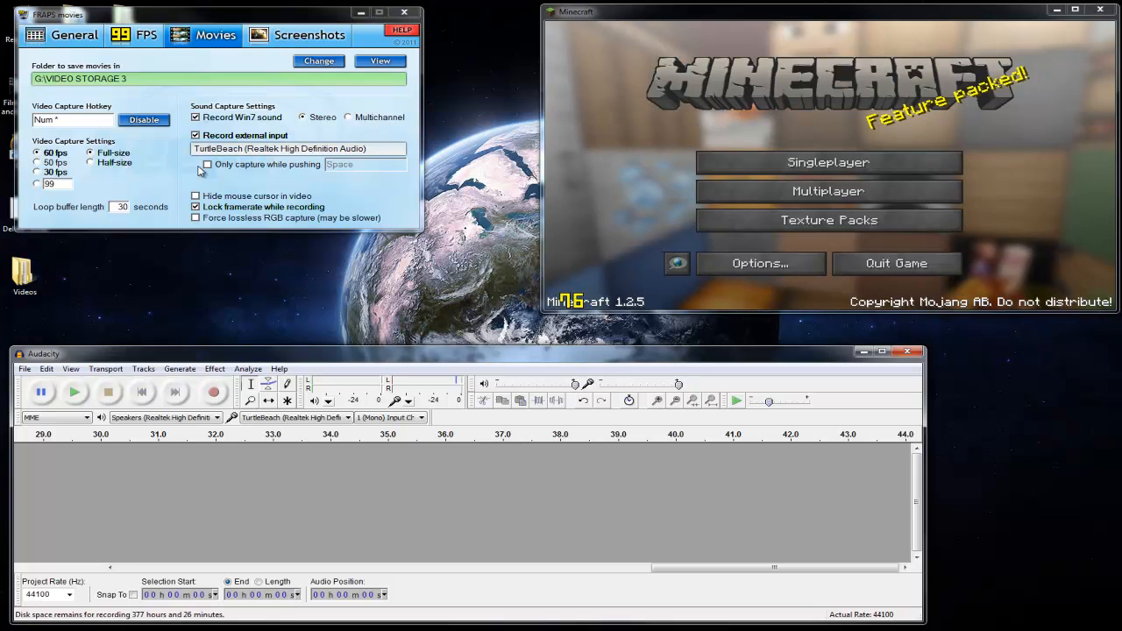
{"action": "left_click", "coordinate": [207, 135]}
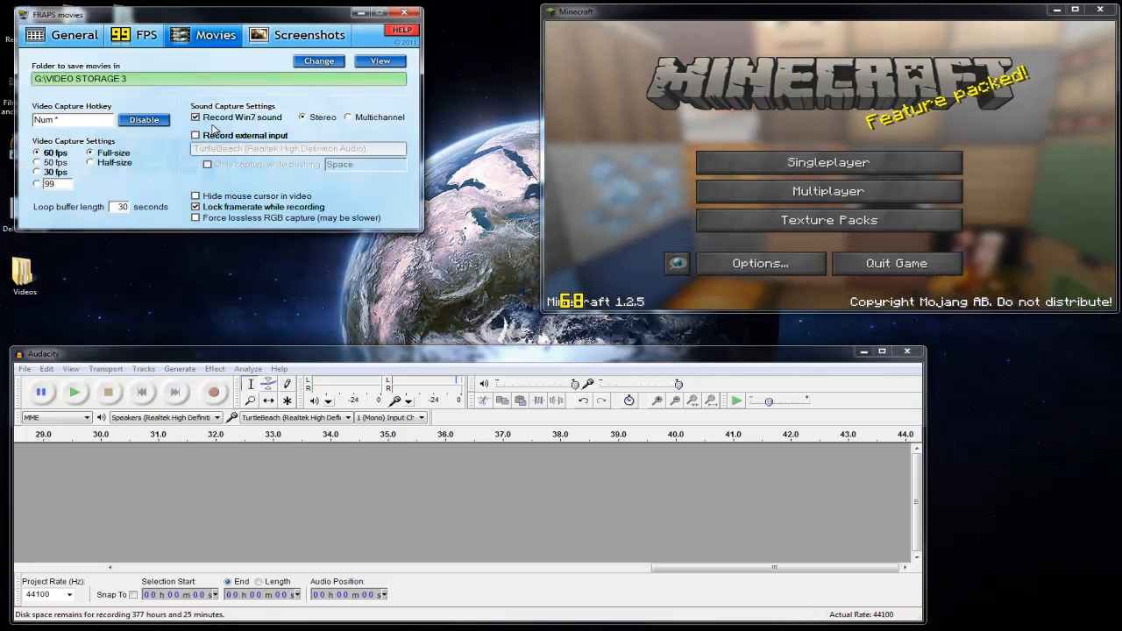
Step: Move the Minecraft window a little closer to the FRAPS window
{"action": "left_click", "coordinate": [172, 353]}
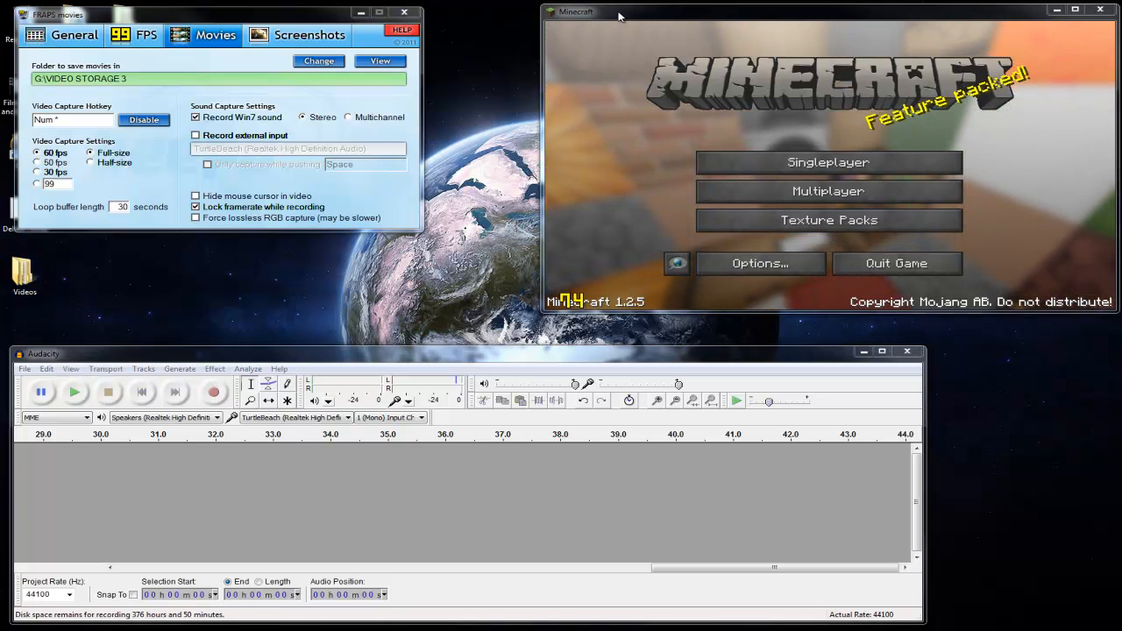
{"action": "left_click_drag", "start_coordinate": [662, 5], "coordinate": [585, 15]}
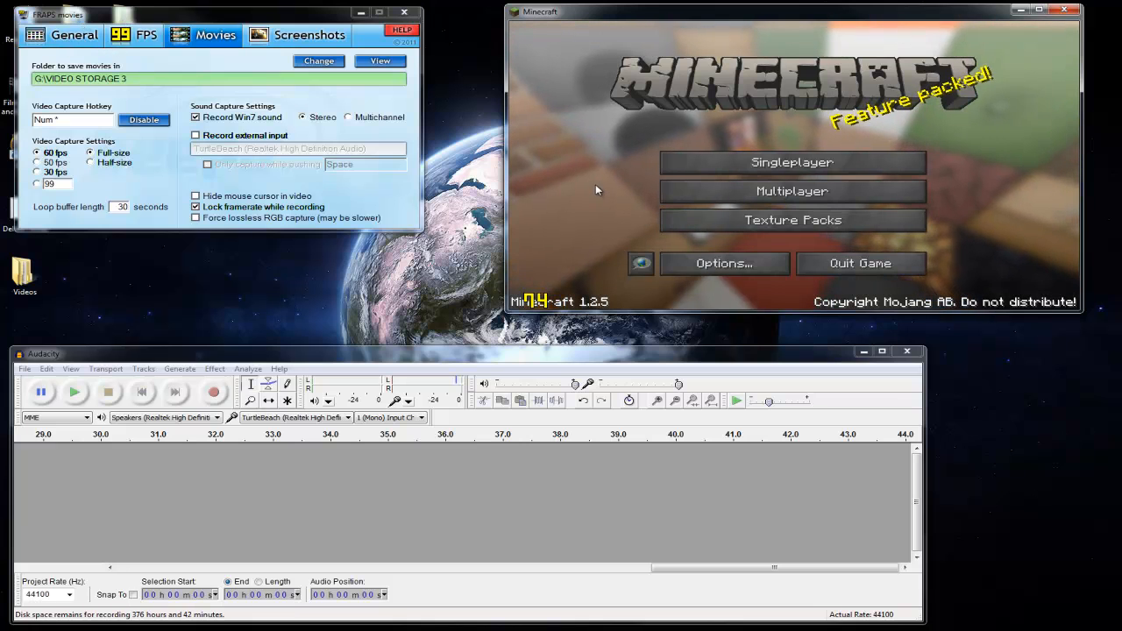
Step: View Minecraft's options and texture pack list, and return to the title screen
{"action": "left_click", "coordinate": [706, 265]}
{"action": "left_click", "coordinate": [792, 279]}
{"action": "left_click", "coordinate": [760, 224]}
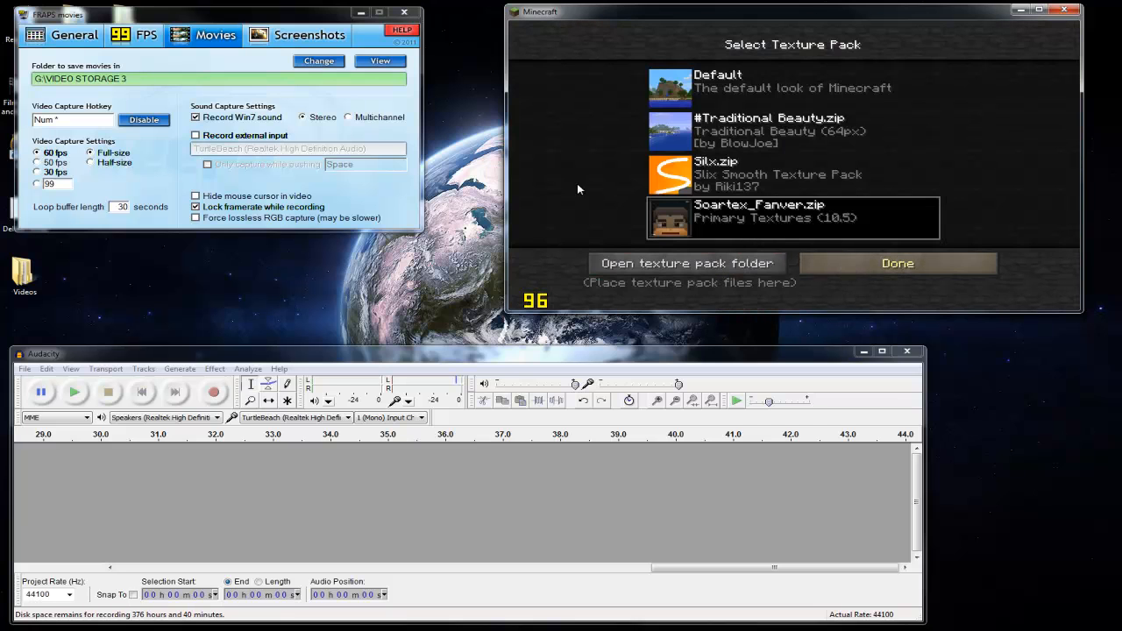
{"action": "key", "text": "Escape"}
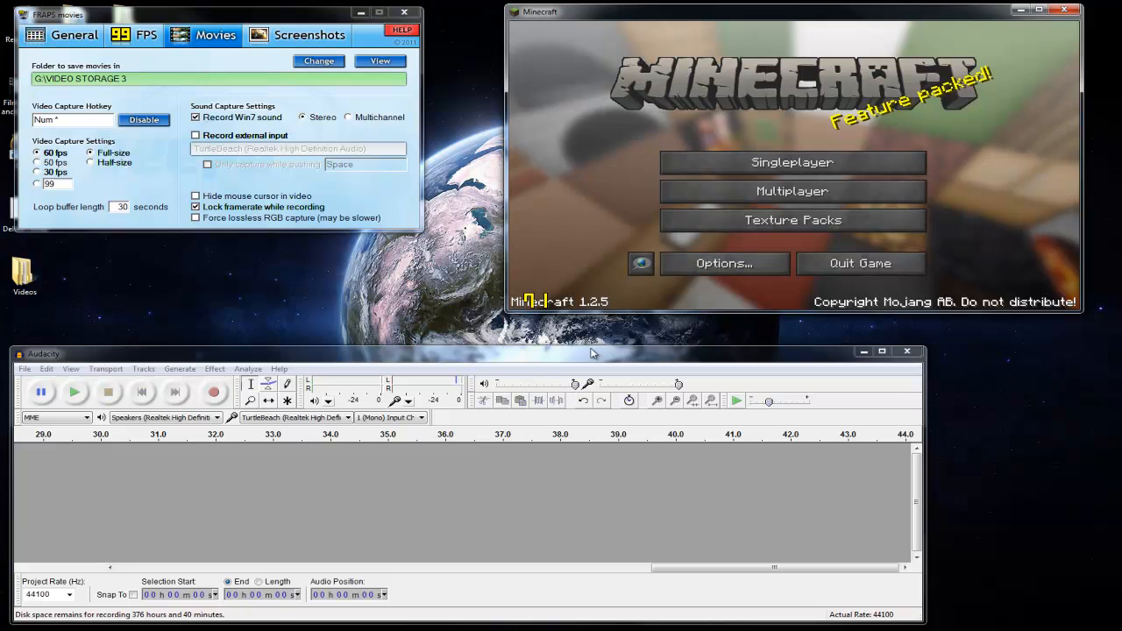
Step: Record a voice track of about 53 seconds in Audacity, leaving several seconds of silence at its end
{"action": "left_click", "coordinate": [215, 393]}
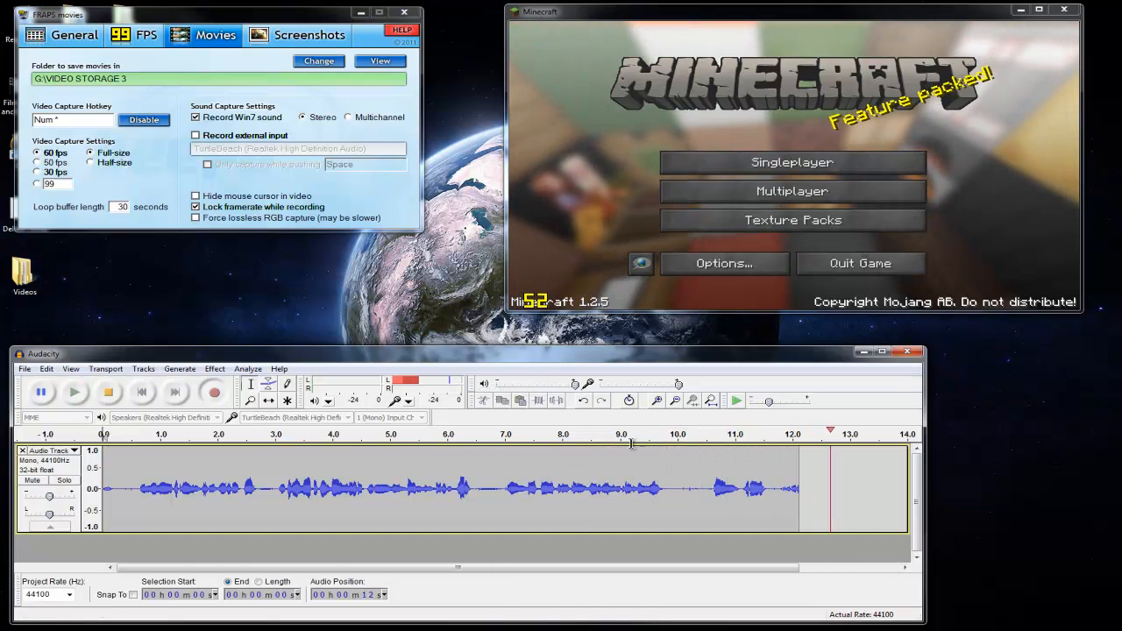
{"action": "left_click", "coordinate": [546, 205]}
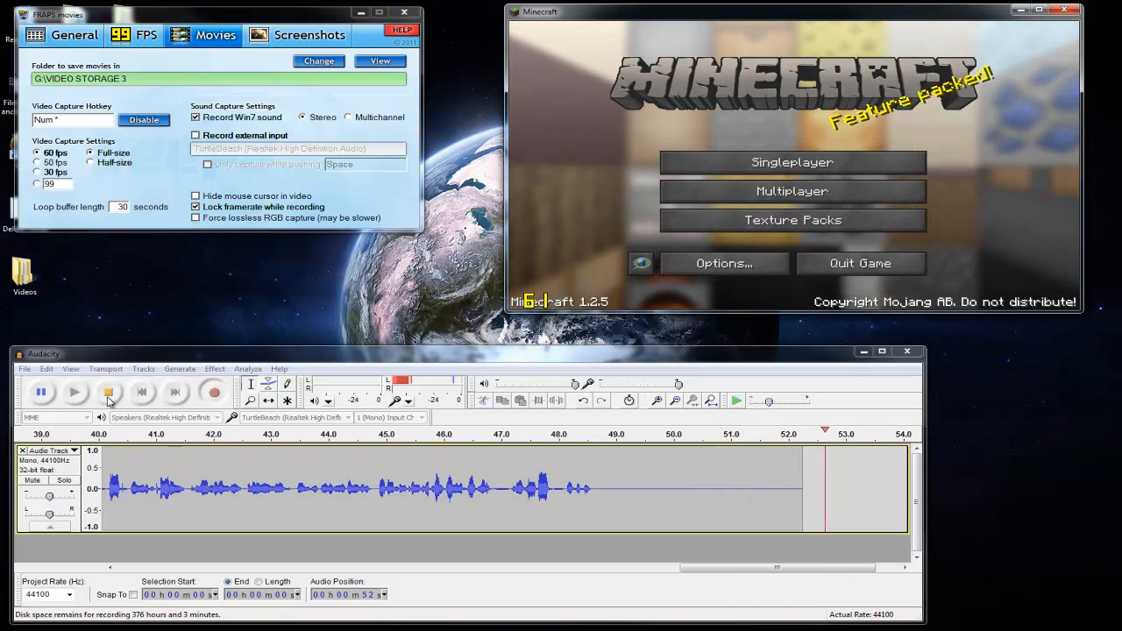
{"action": "left_click", "coordinate": [108, 395]}
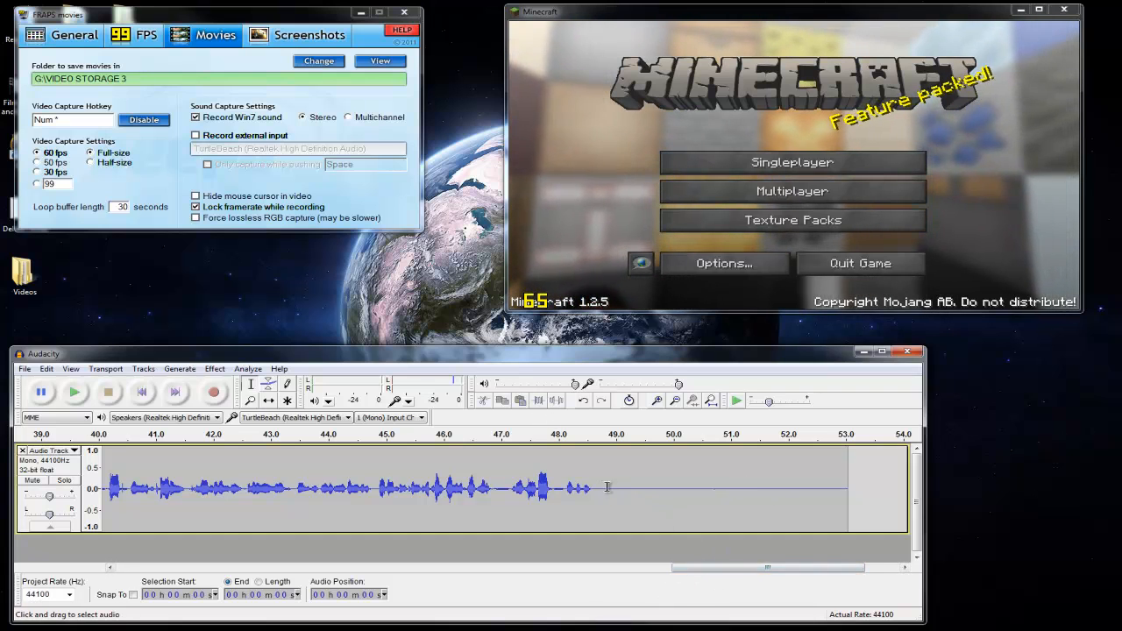
Step: Examine the recorded waveform for background noise in the quiet gaps near 49 and 30 seconds
{"action": "mouse_move", "coordinate": [602, 483]}
{"action": "left_mouse_down"}
{"action": "mouse_move", "coordinate": [847, 477]}
{"action": "mouse_move", "coordinate": [602, 477]}
{"action": "left_mouse_up"}
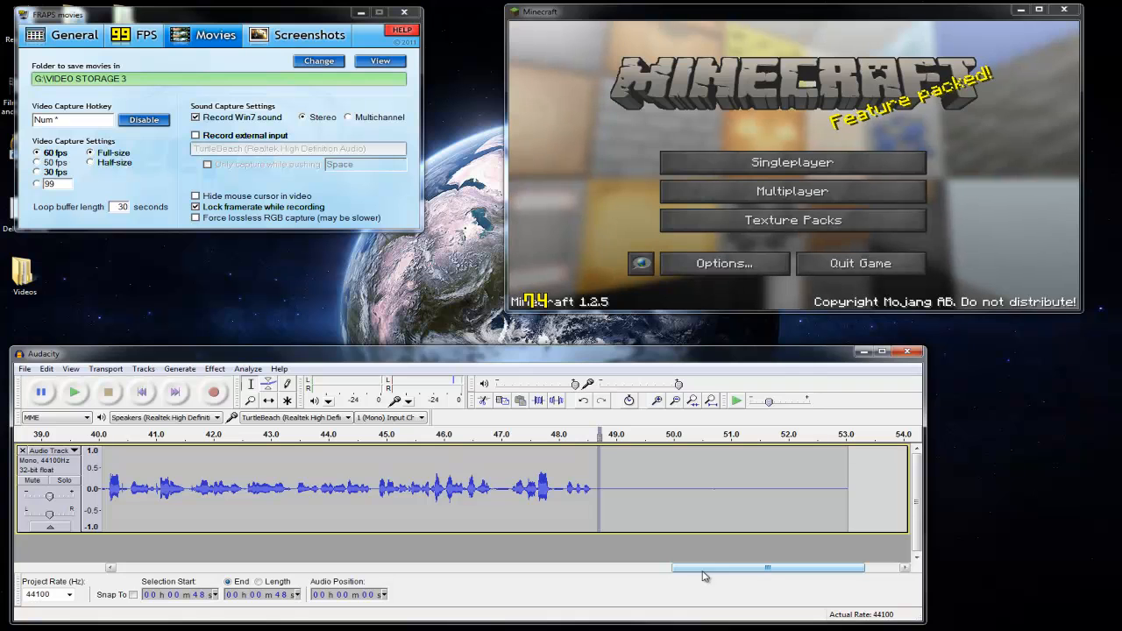
{"action": "left_click_drag", "start_coordinate": [703, 574], "coordinate": [448, 561]}
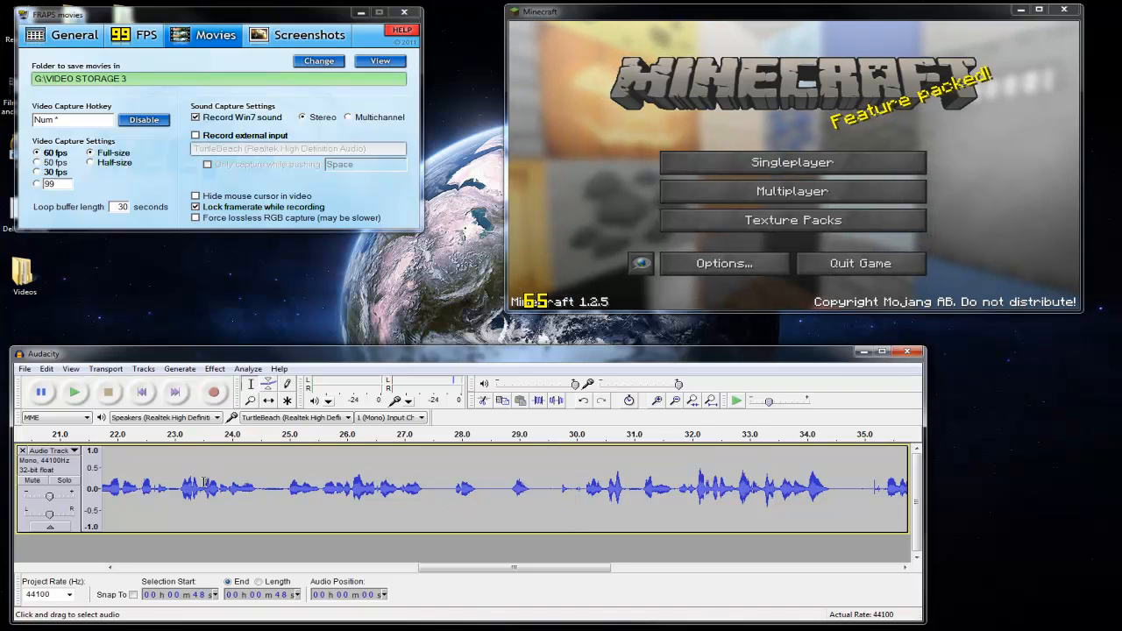
{"action": "left_click", "coordinate": [563, 491]}
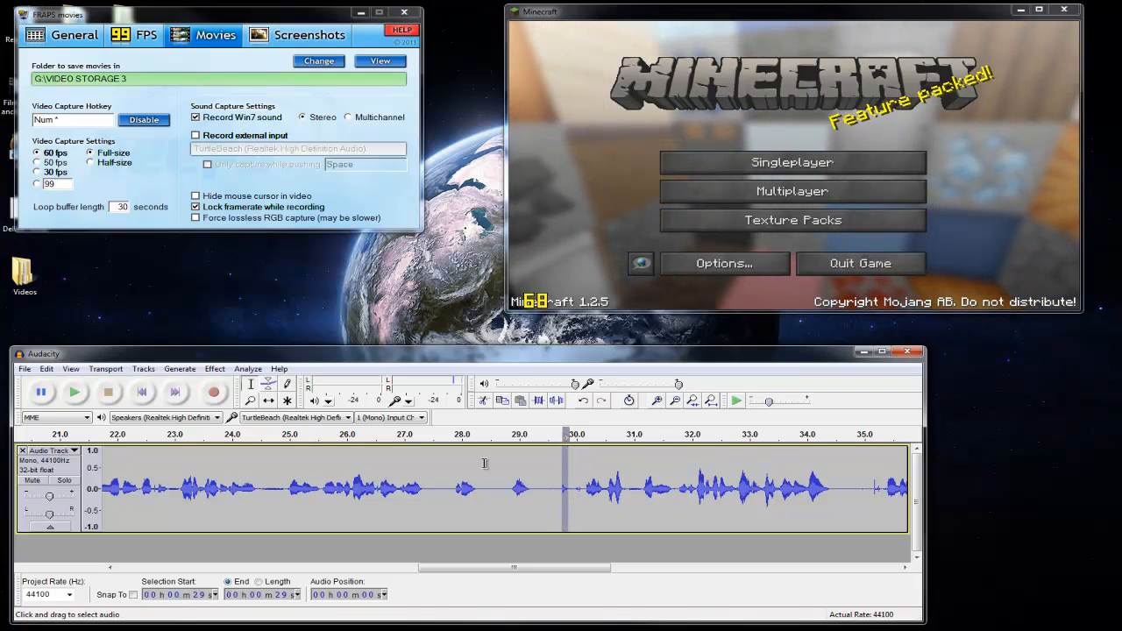
{"action": "left_click", "coordinate": [503, 491]}
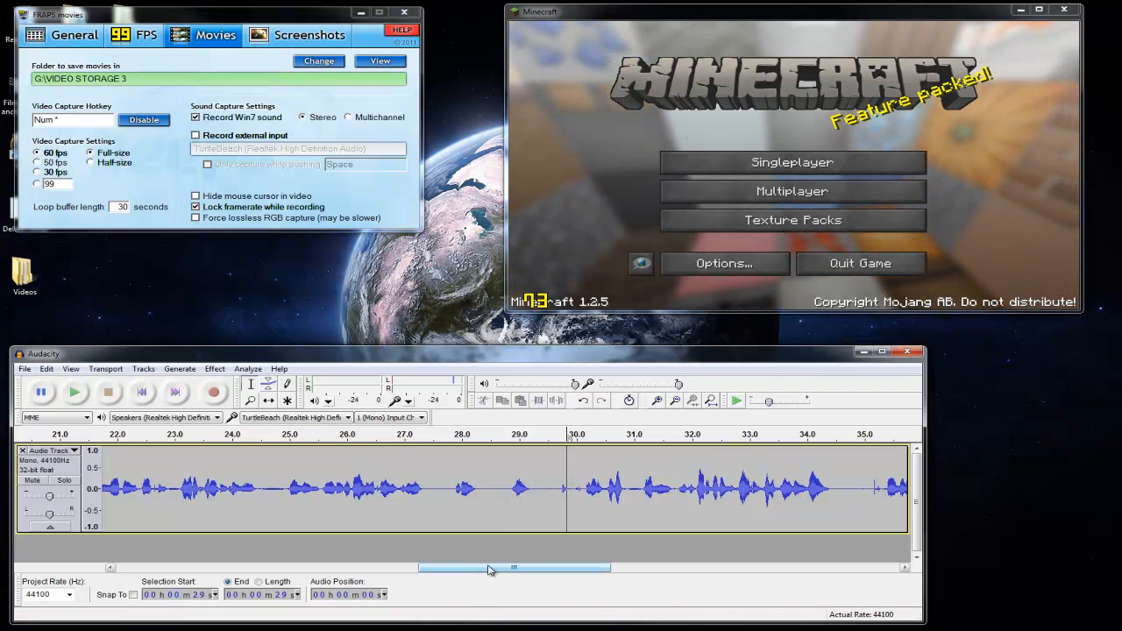
Step: Capture a Noise Removal profile from the silent end of the track, about 49 to 53 seconds
{"action": "left_click_drag", "start_coordinate": [493, 573], "coordinate": [780, 570]}
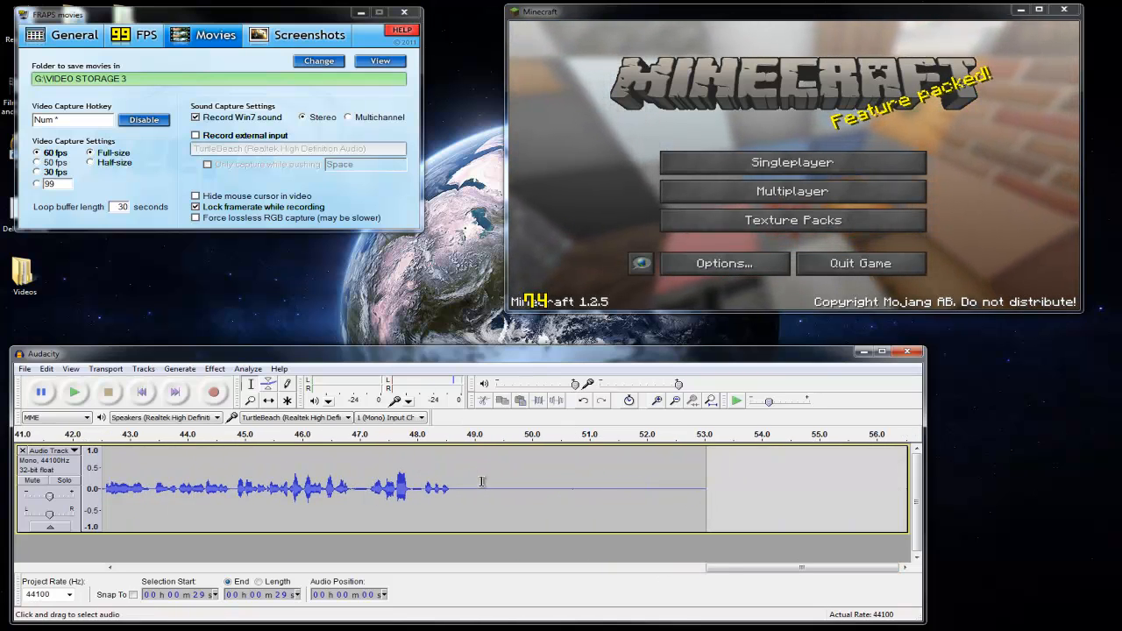
{"action": "left_click_drag", "start_coordinate": [465, 491], "coordinate": [707, 490]}
{"action": "left_click", "coordinate": [216, 368]}
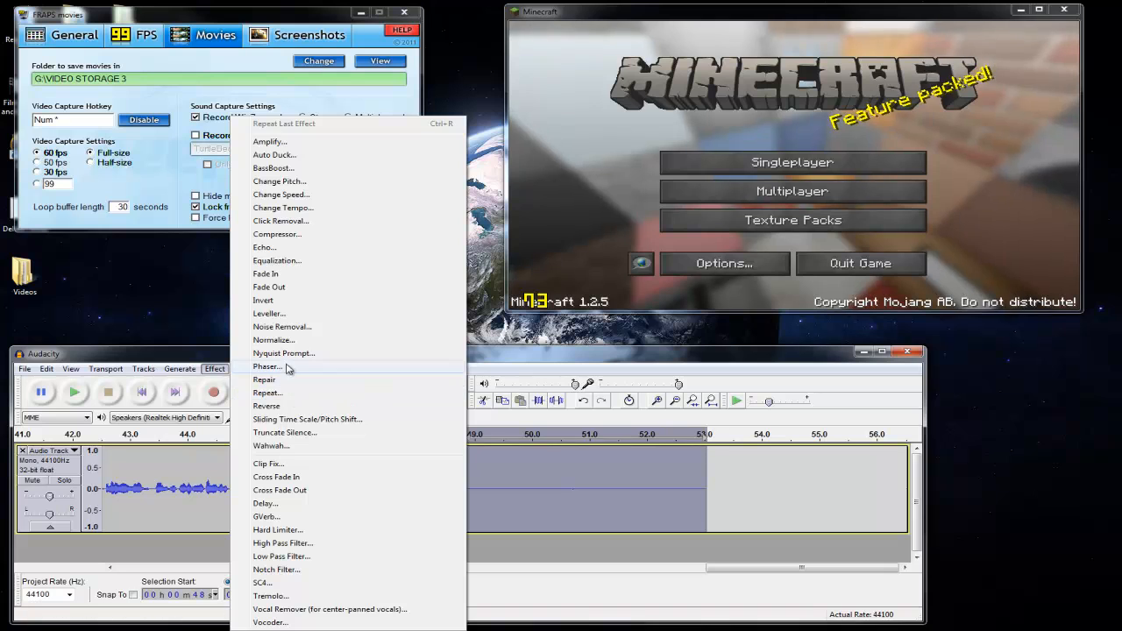
{"action": "left_click", "coordinate": [288, 327]}
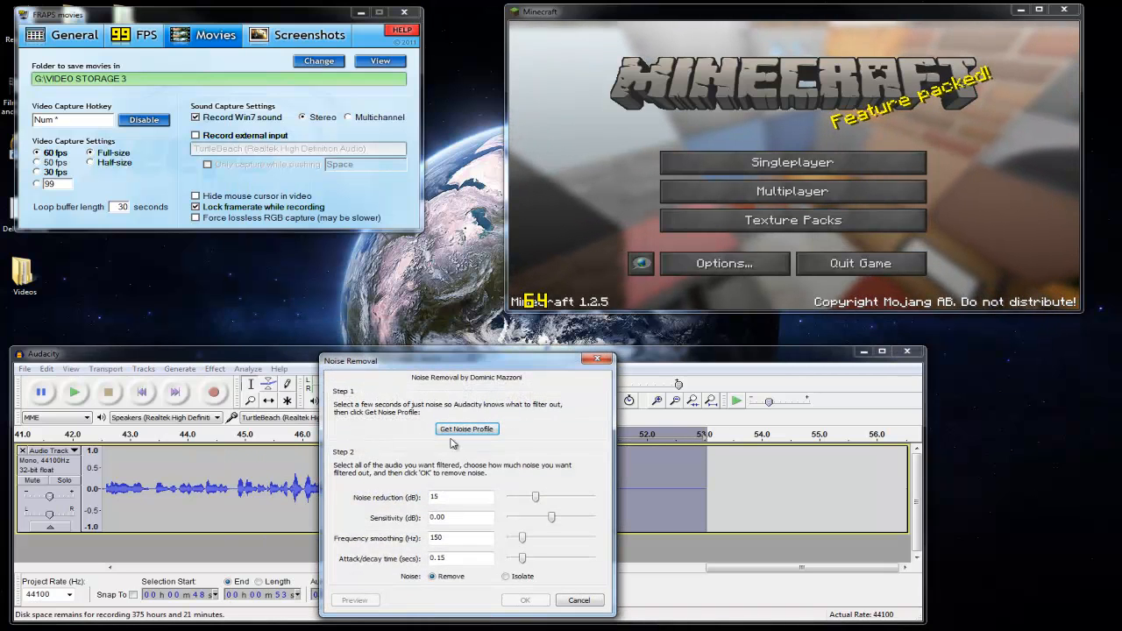
{"action": "left_click", "coordinate": [466, 429]}
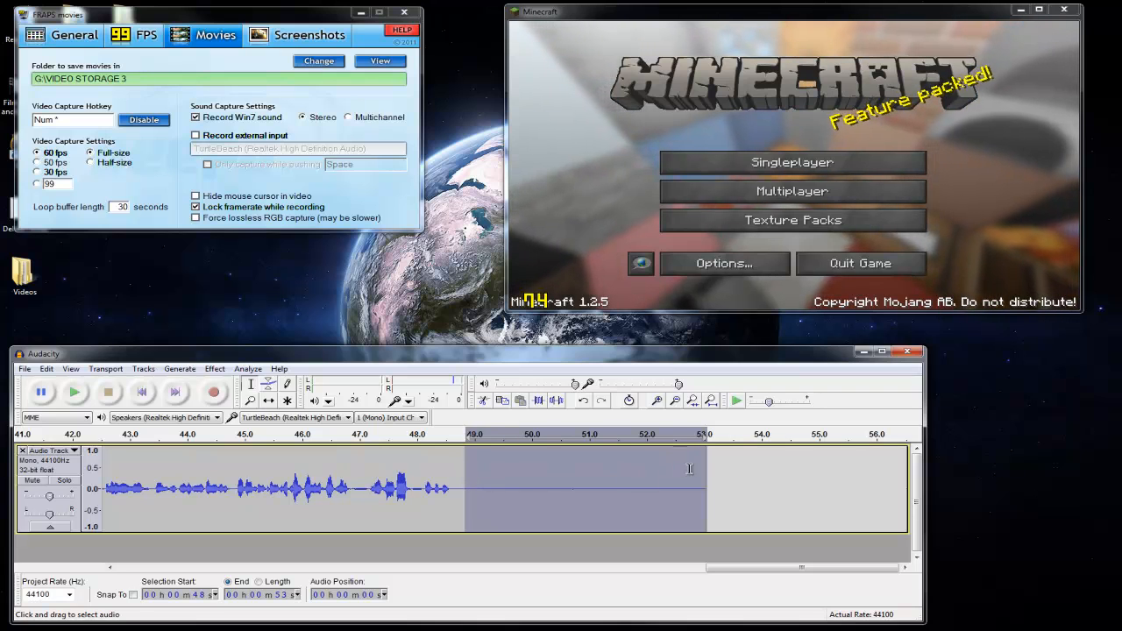
Step: Apply Noise Removal with 15 dB noise reduction to the speech between about 45 and 47 seconds
{"action": "left_click_drag", "start_coordinate": [266, 487], "coordinate": [387, 485]}
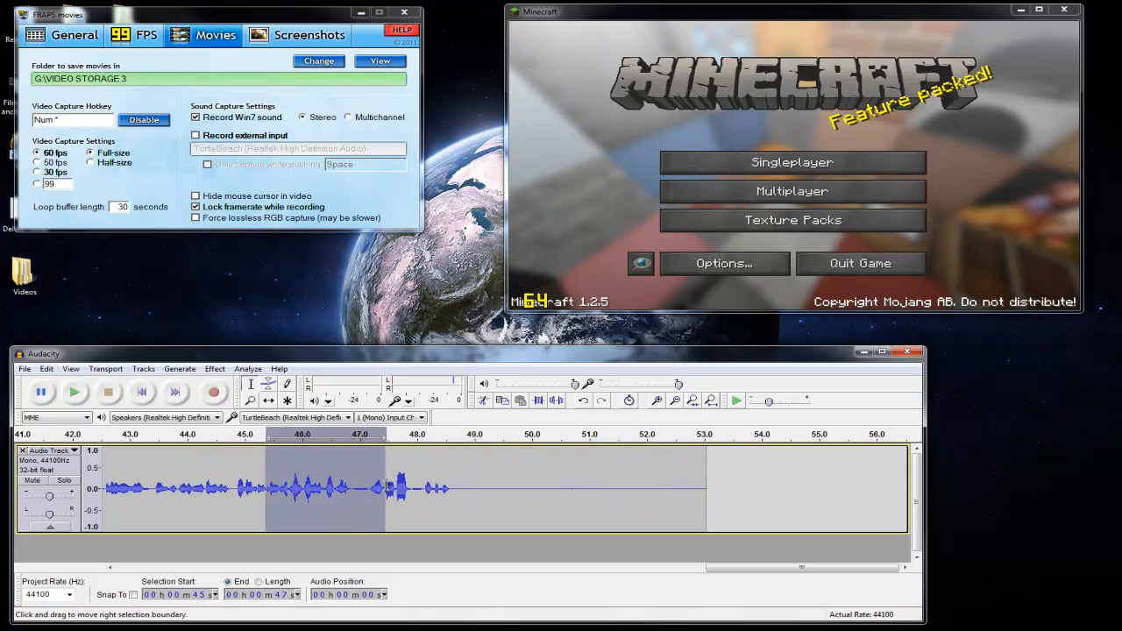
{"action": "left_click", "coordinate": [214, 369]}
{"action": "left_click", "coordinate": [276, 331]}
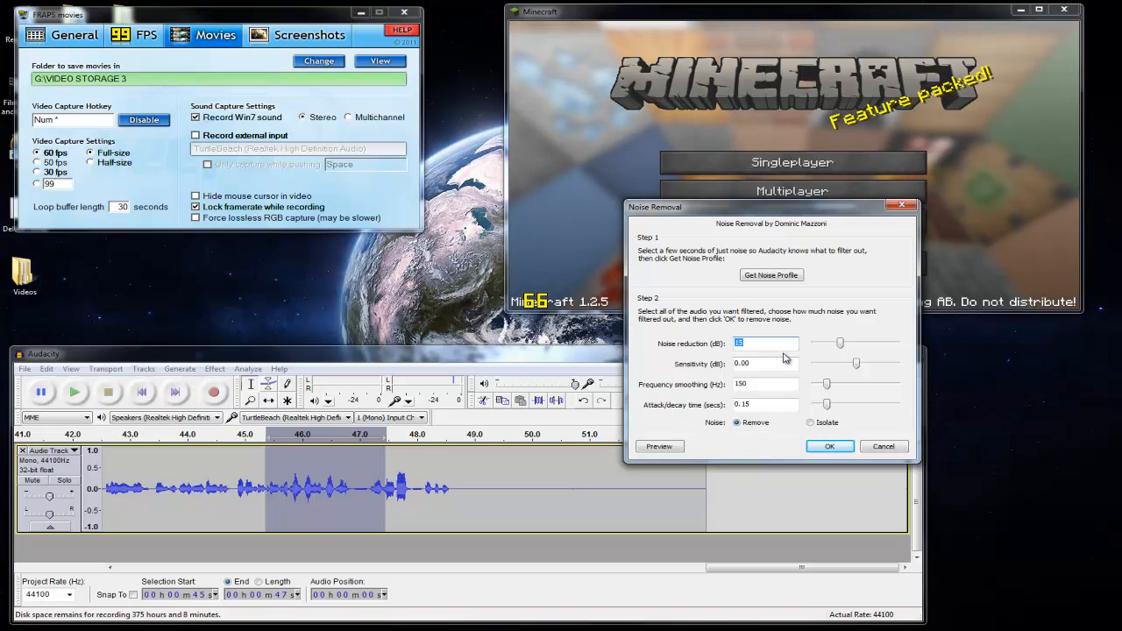
{"action": "left_click_drag", "start_coordinate": [770, 348], "coordinate": [724, 352]}
{"action": "type", "text": "15"}
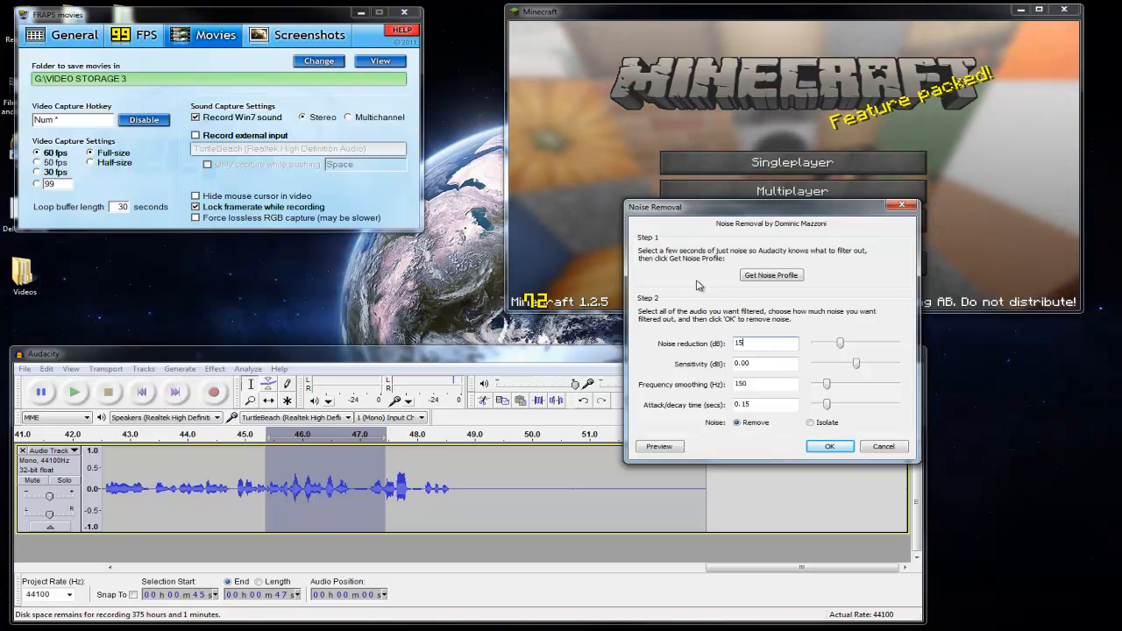
{"action": "double_click", "coordinate": [760, 345]}
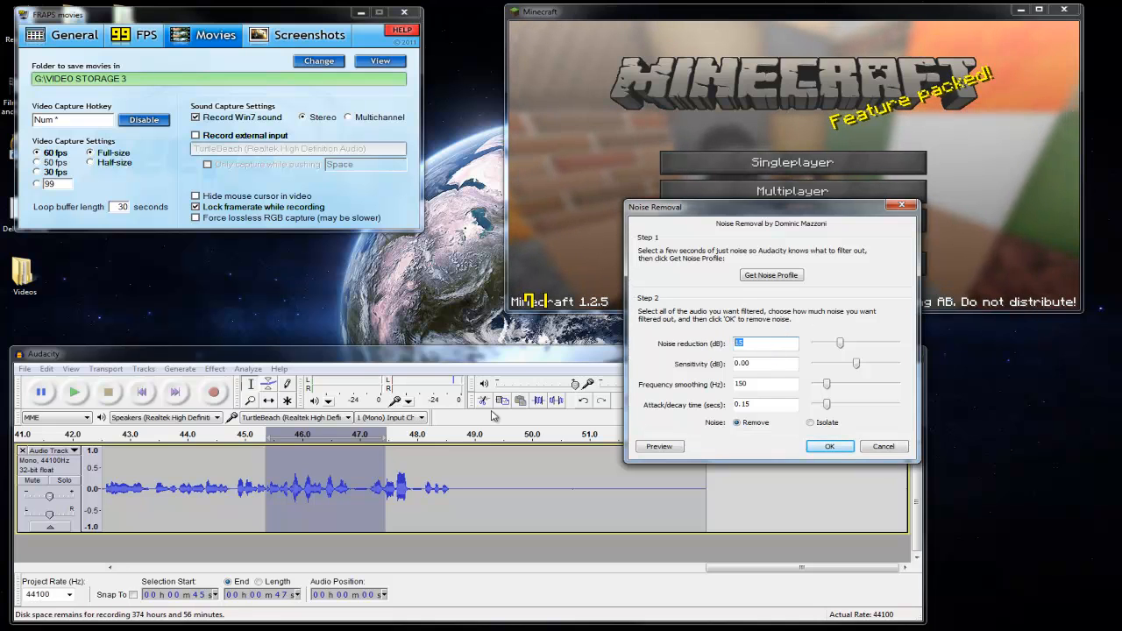
{"action": "left_click", "coordinate": [832, 448]}
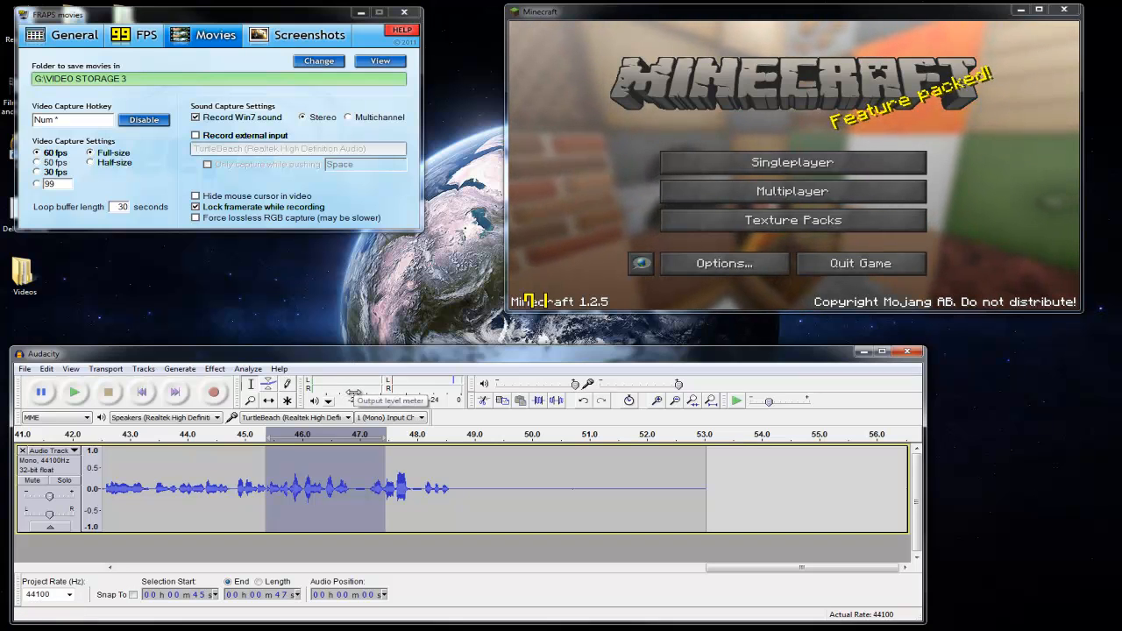
Step: Apply Noise Removal with the 15 dB noise reduction setting to the entire voice track
{"action": "key", "text": "ctrl+a"}
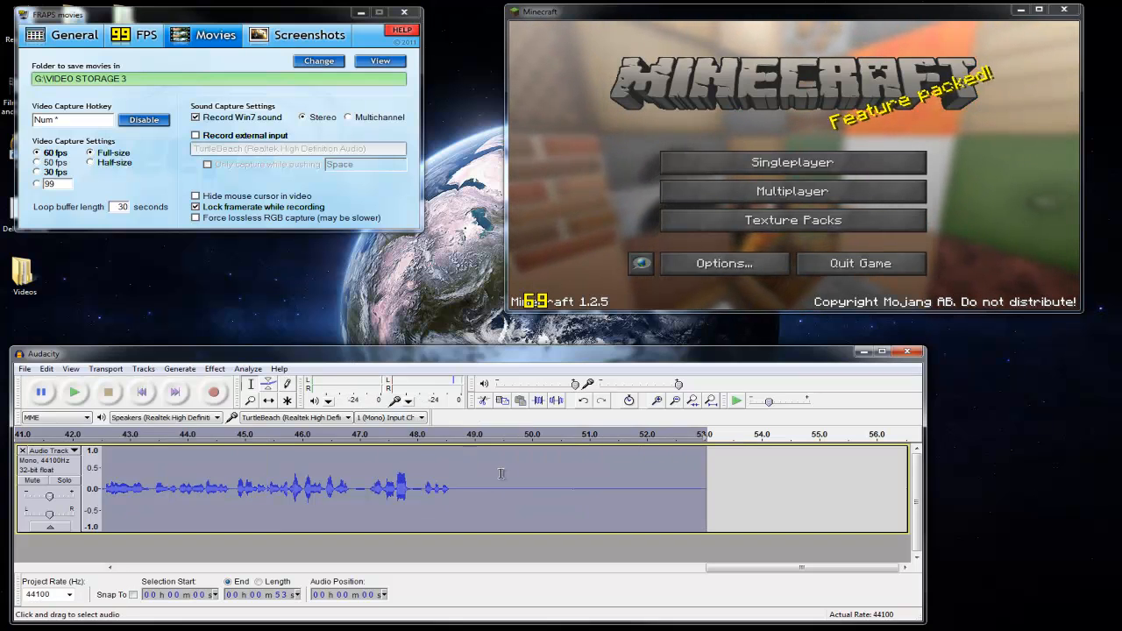
{"action": "left_click", "coordinate": [215, 370]}
{"action": "left_click", "coordinate": [303, 321]}
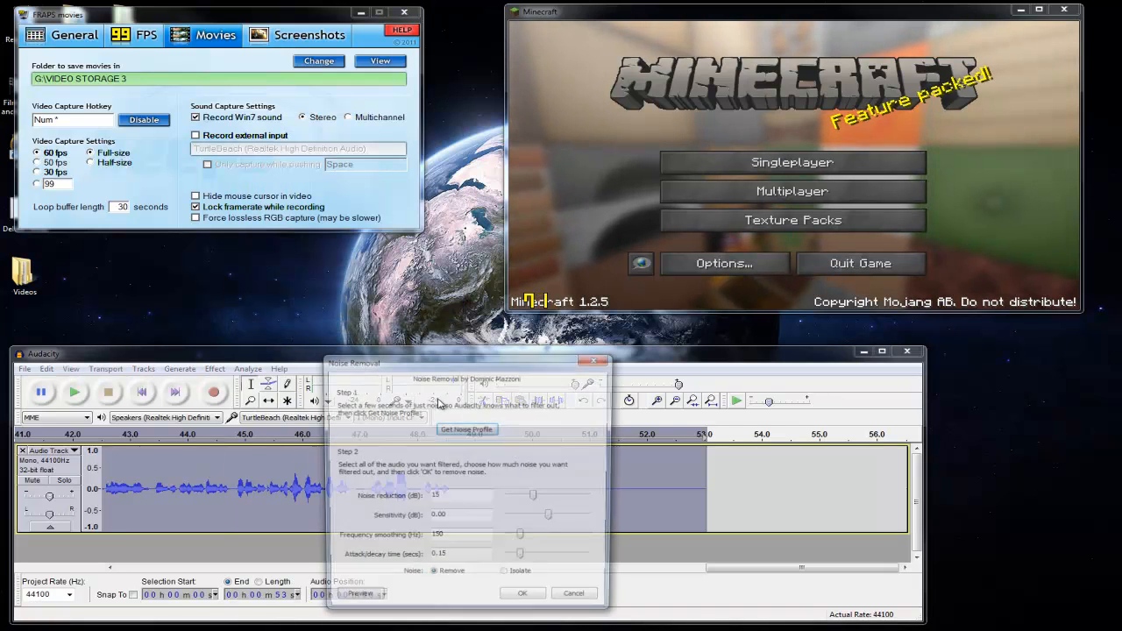
{"action": "left_click", "coordinate": [521, 590]}
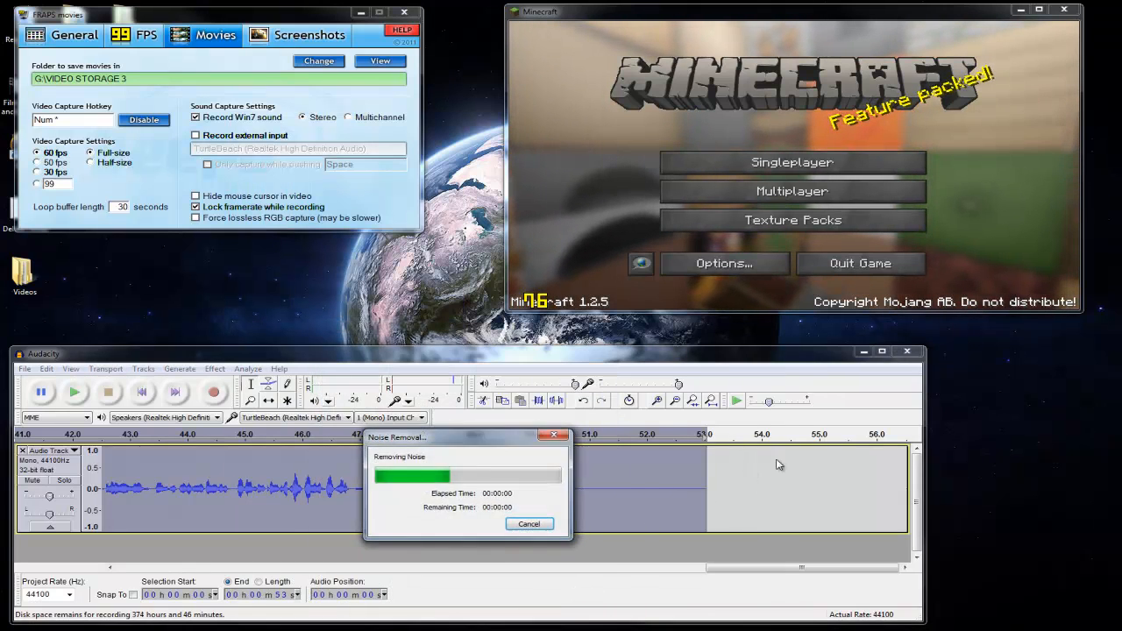
Step: Move the Audacity window below the Minecraft window and inspect the filtered waveform from its end back to about 27 seconds
{"action": "left_click_drag", "start_coordinate": [438, 355], "coordinate": [588, 351]}
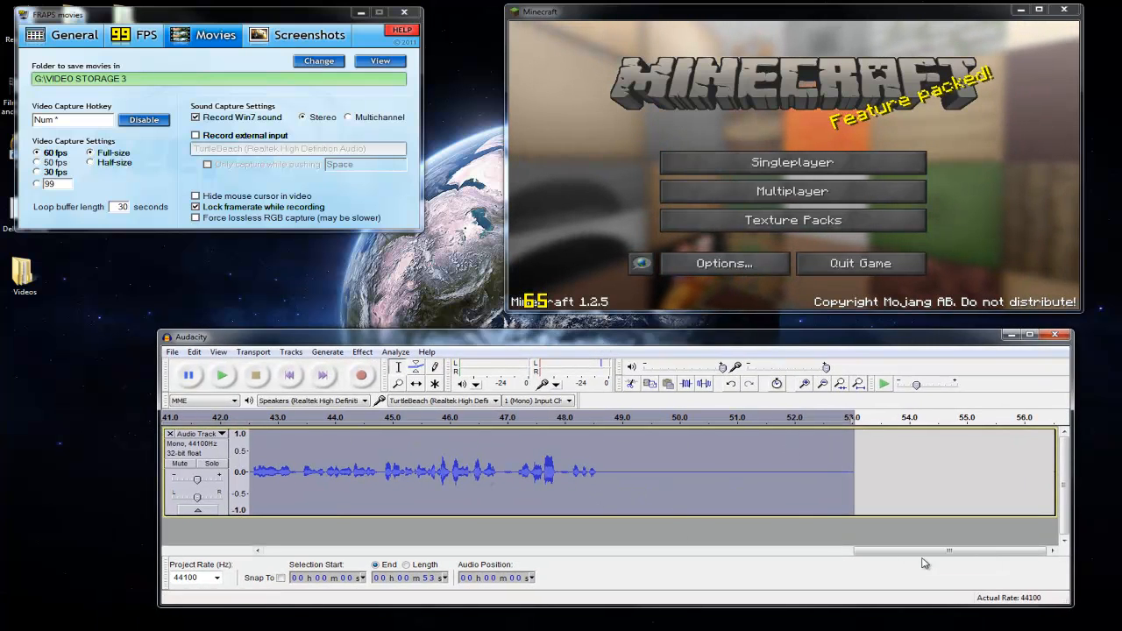
{"action": "left_click_drag", "start_coordinate": [939, 551], "coordinate": [909, 552]}
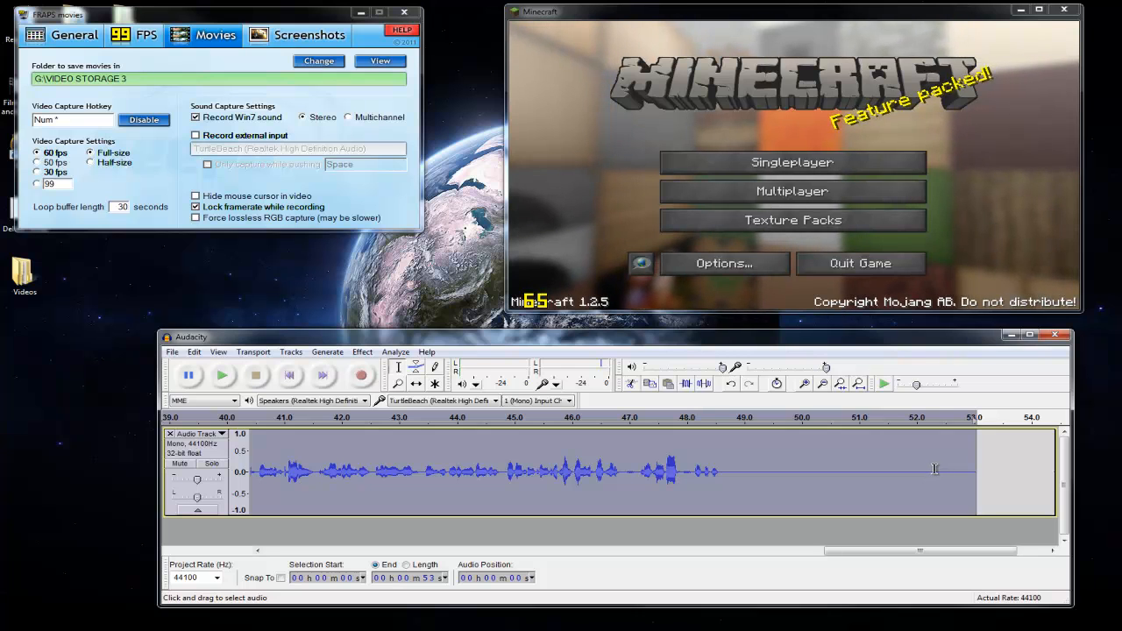
{"action": "left_click_drag", "start_coordinate": [864, 551], "coordinate": [676, 554]}
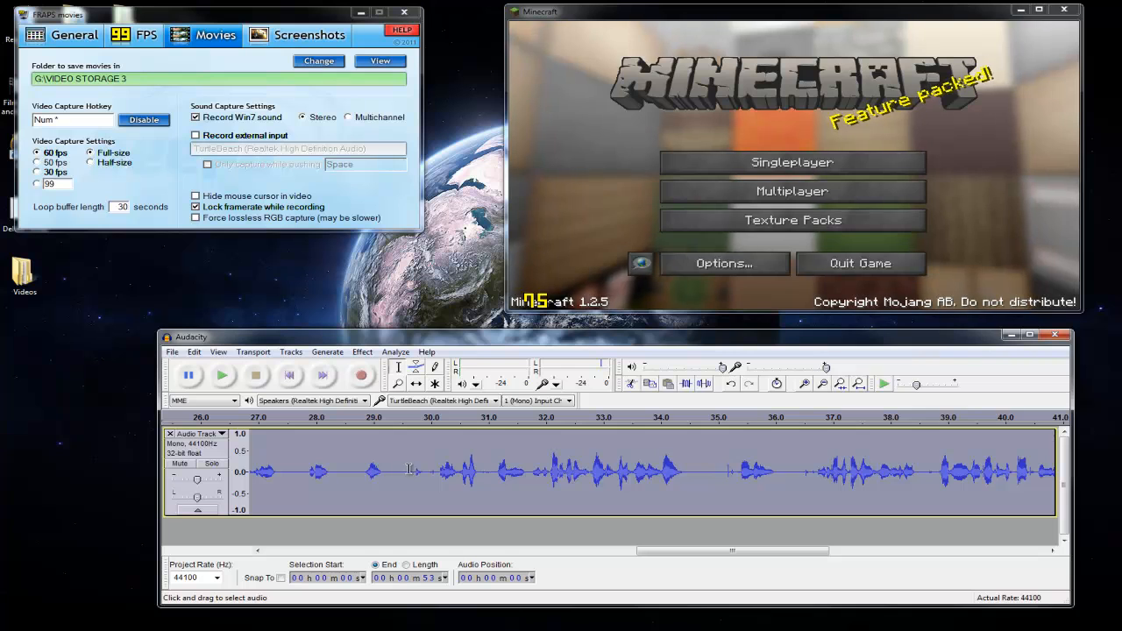
{"action": "left_click_drag", "start_coordinate": [675, 551], "coordinate": [235, 509]}
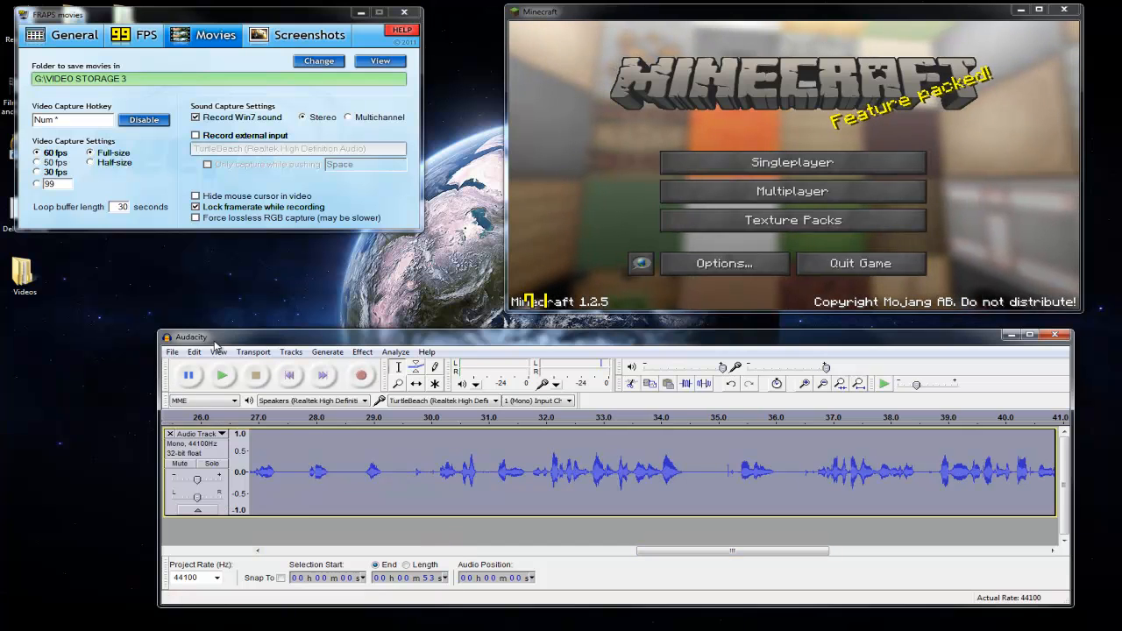
Step: Export the cleaned voice track as an MP3 file named Tutorial in the Voice folder
{"action": "left_click", "coordinate": [173, 353]}
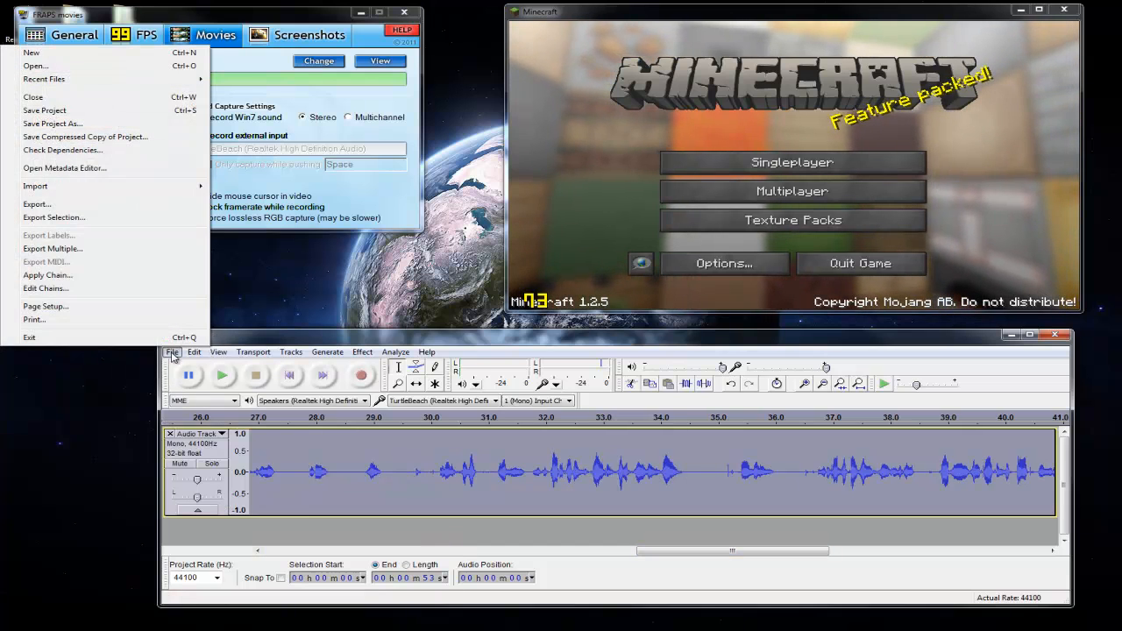
{"action": "left_click", "coordinate": [71, 205]}
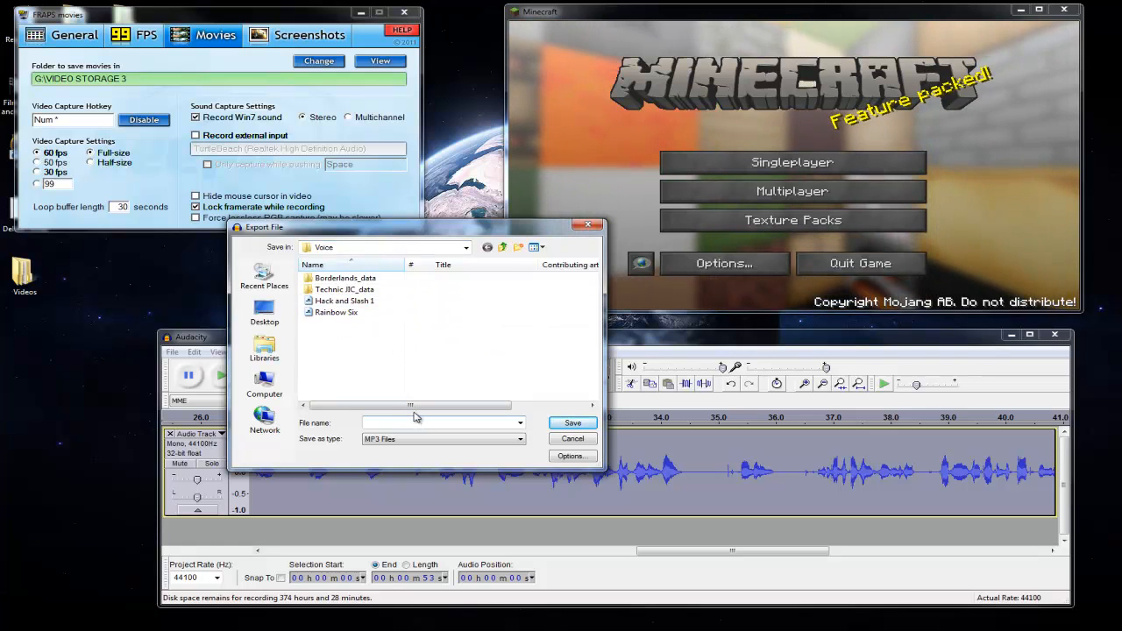
{"action": "type", "text": "Tut"}
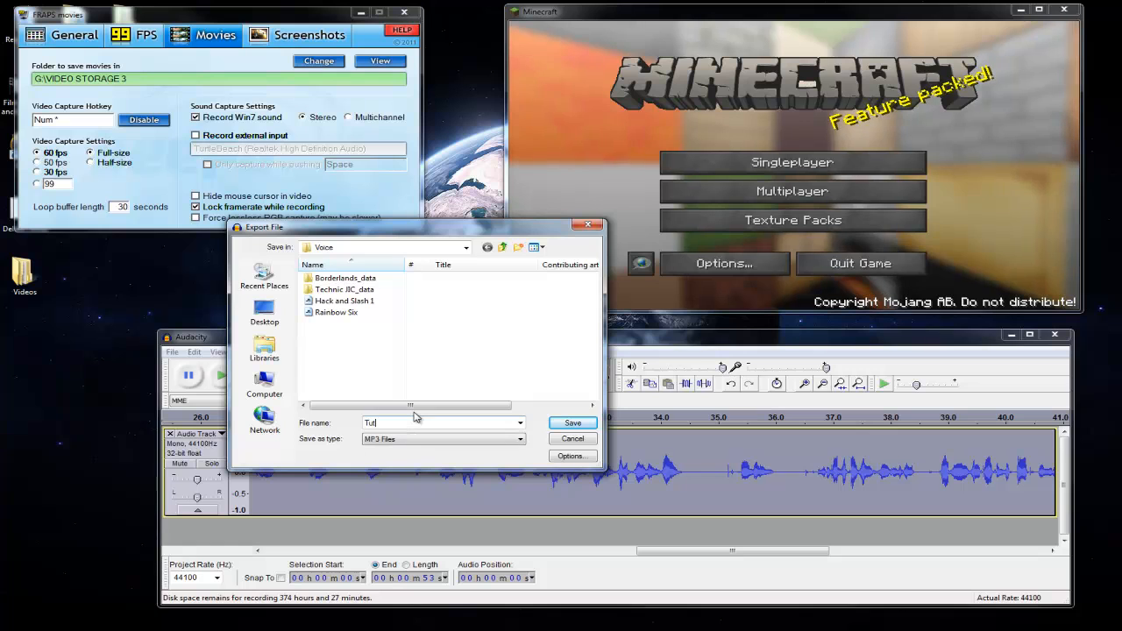
{"action": "type", "text": "orial"}
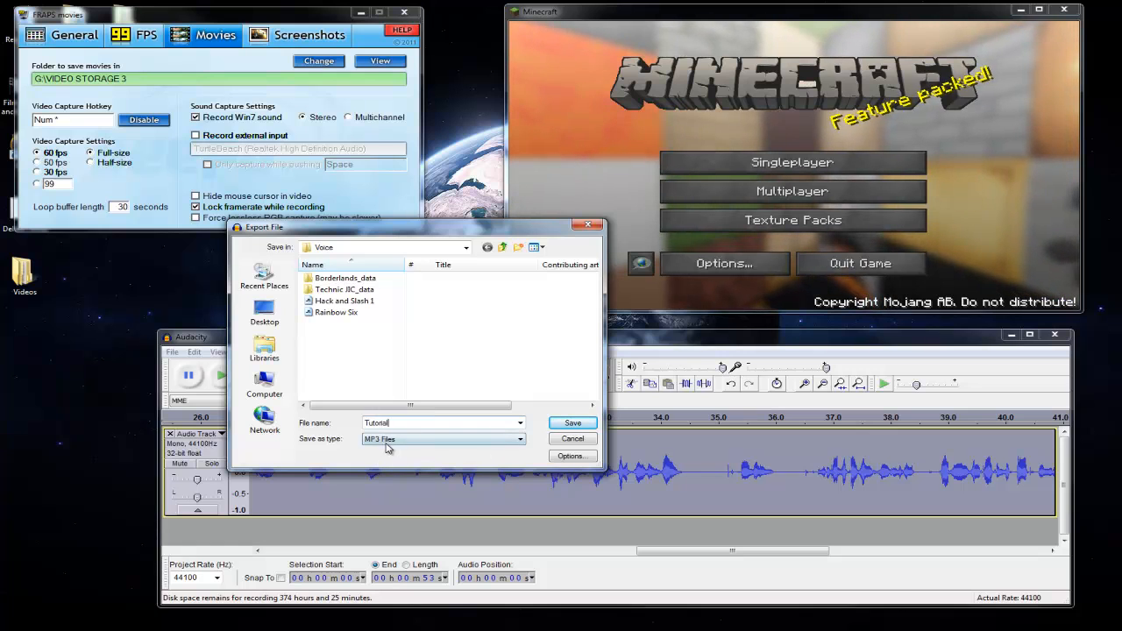
{"action": "left_click", "coordinate": [573, 423]}
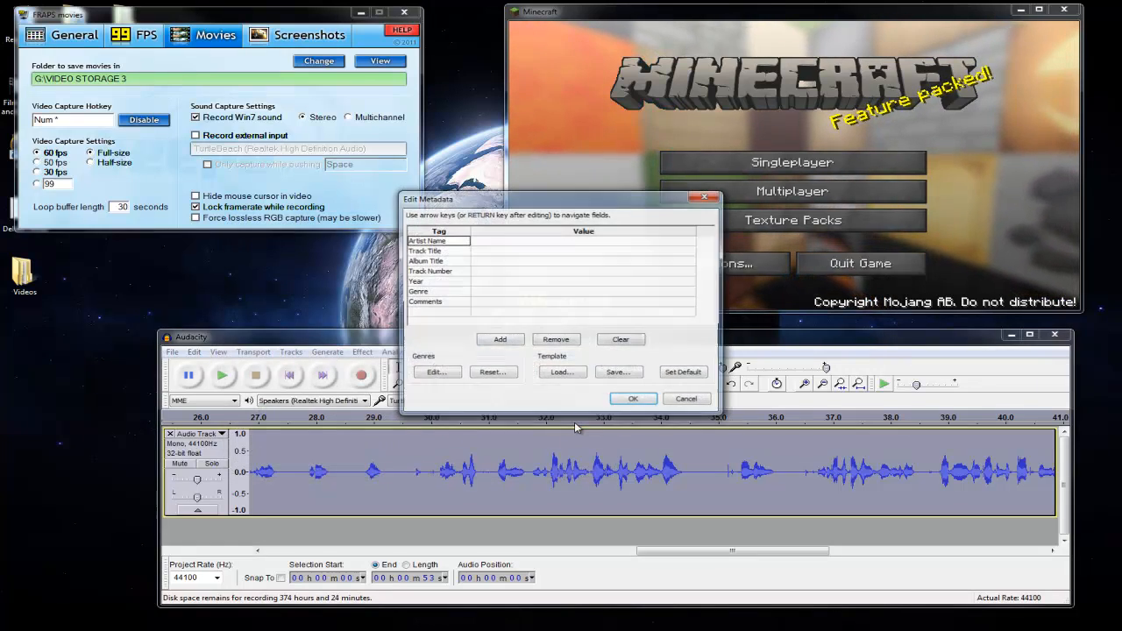
Step: Fill in the export metadata with artist name Me and track title Jesus, and finish the export
{"action": "left_click", "coordinate": [496, 241]}
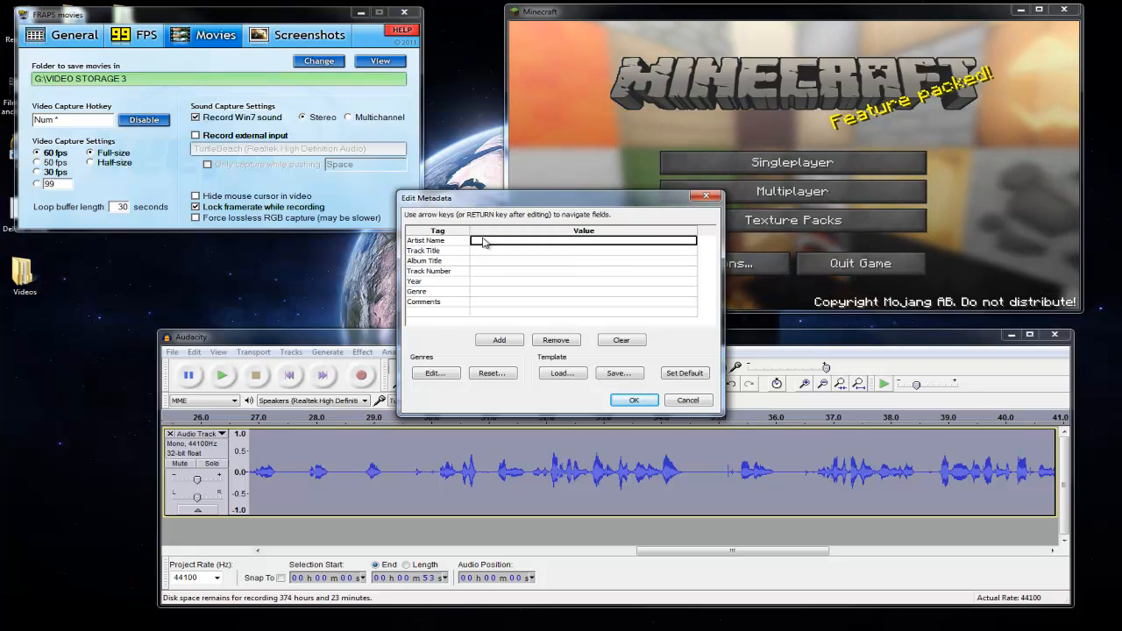
{"action": "left_click", "coordinate": [496, 243]}
{"action": "type", "text": "Me"}
{"action": "left_click", "coordinate": [497, 253]}
{"action": "type", "text": "Jesus"}
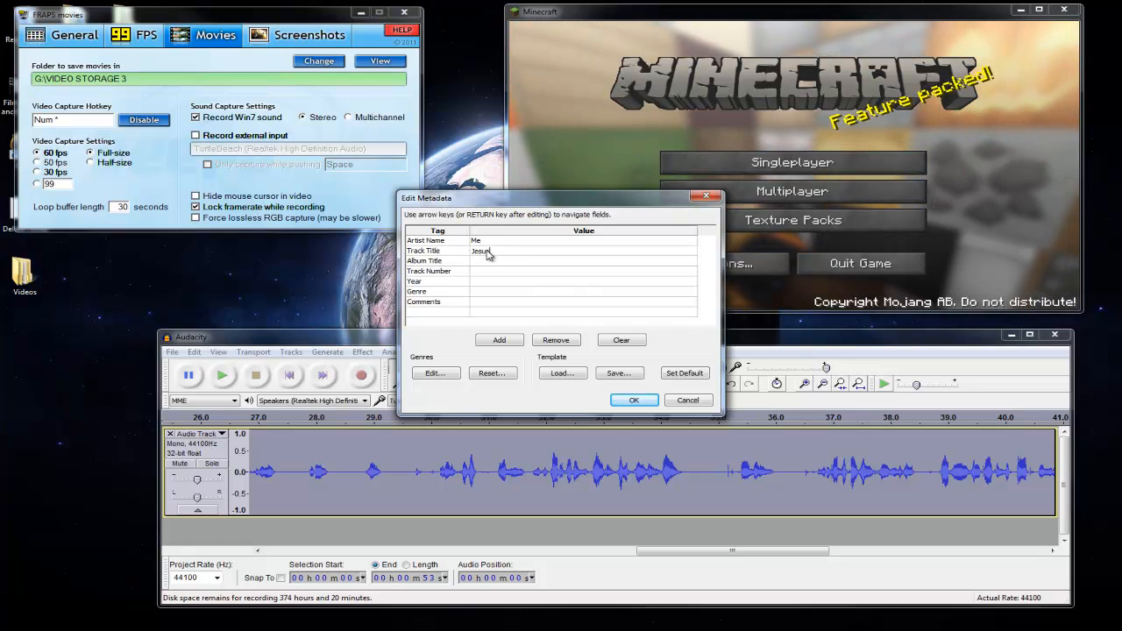
{"action": "left_click", "coordinate": [636, 400]}
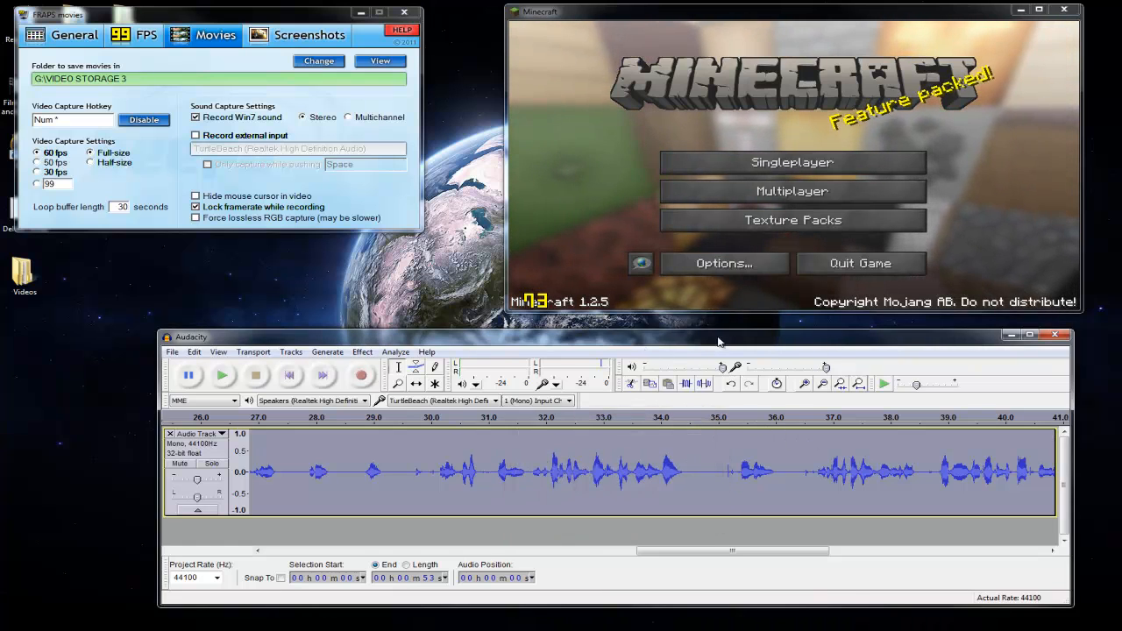
Step: Close Audacity without saving the project, and exit Minecraft and FRAPS
{"action": "left_click", "coordinate": [1056, 335]}
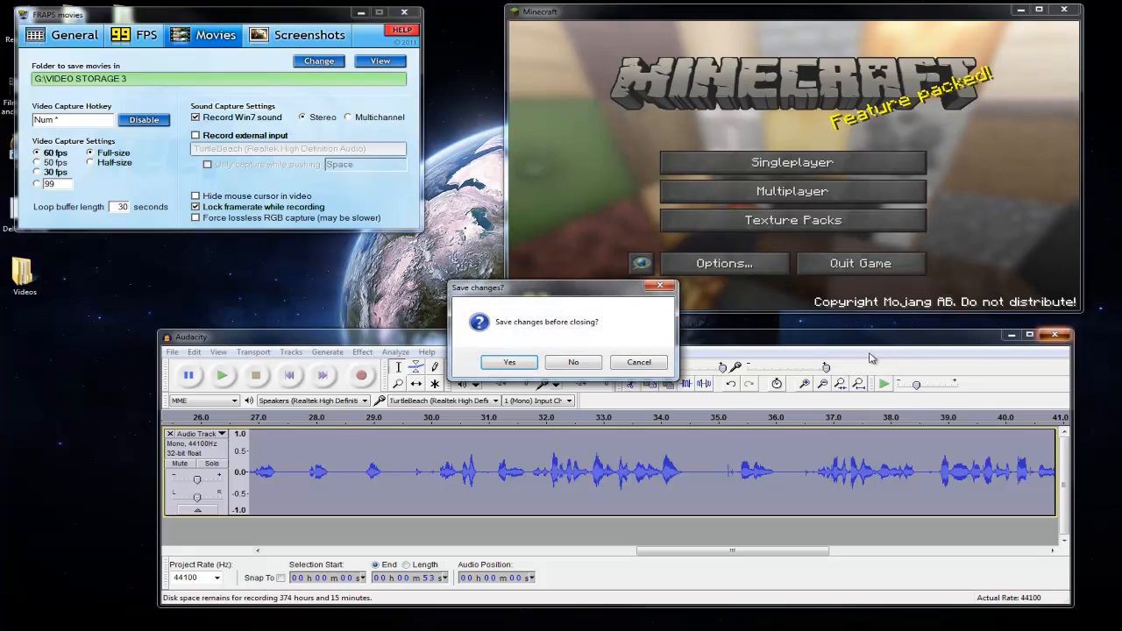
{"action": "left_click", "coordinate": [573, 363]}
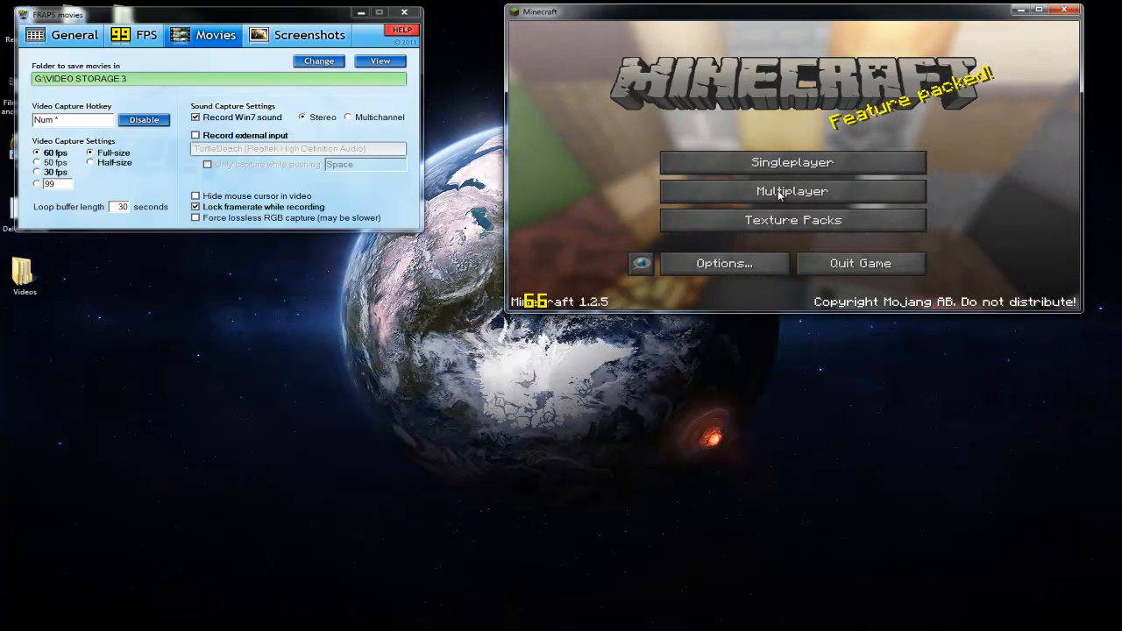
{"action": "left_click", "coordinate": [1063, 11]}
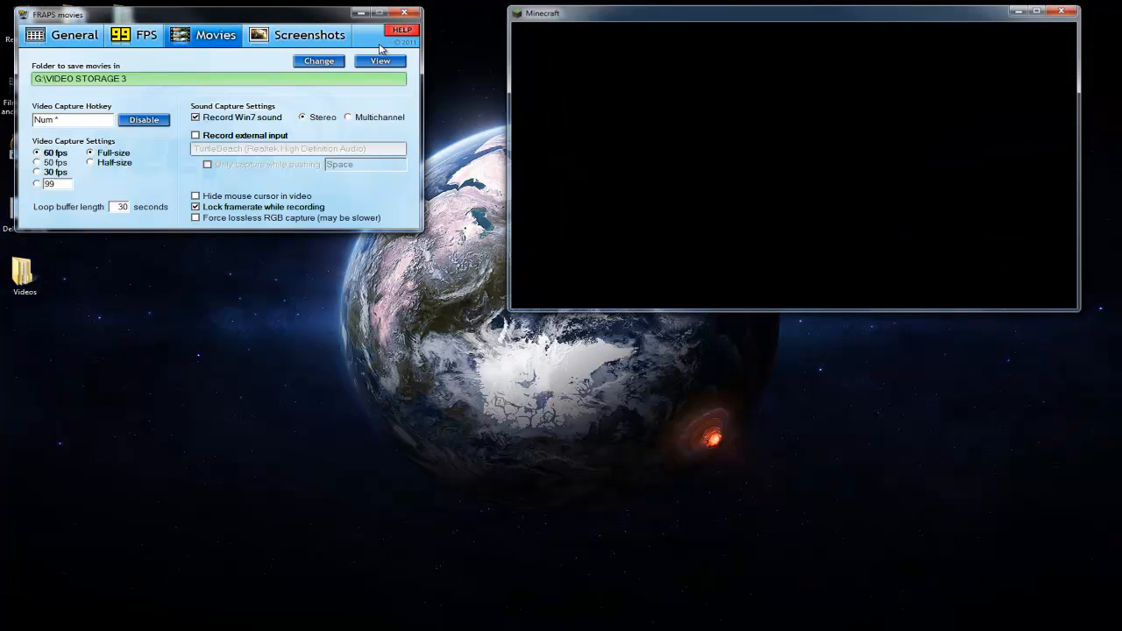
{"action": "left_click", "coordinate": [396, 17]}
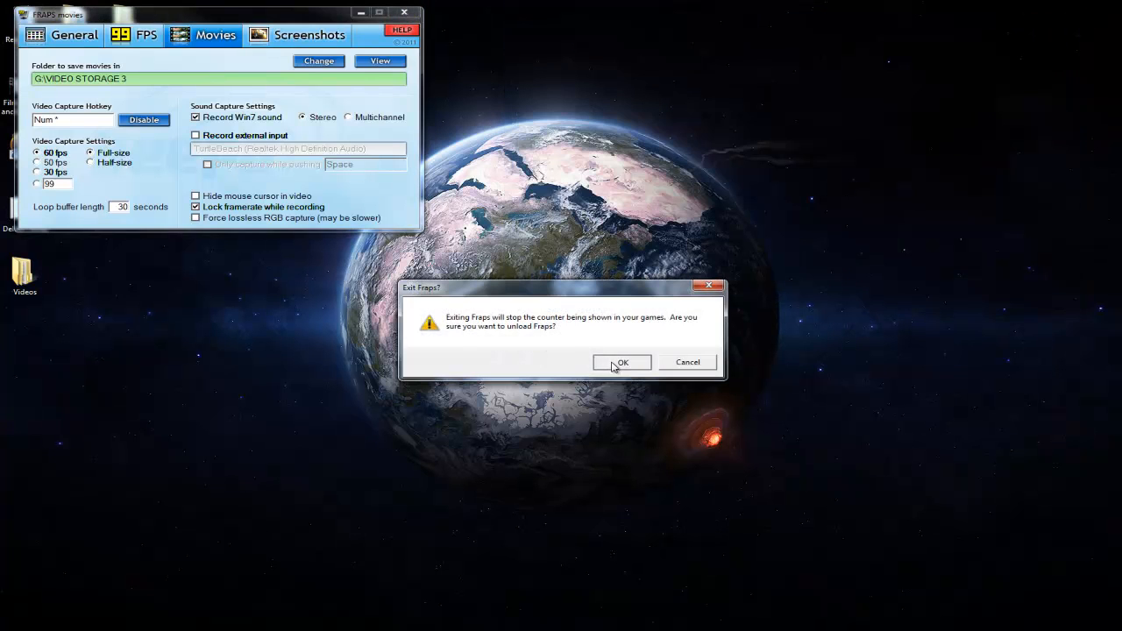
{"action": "left_click", "coordinate": [621, 361]}
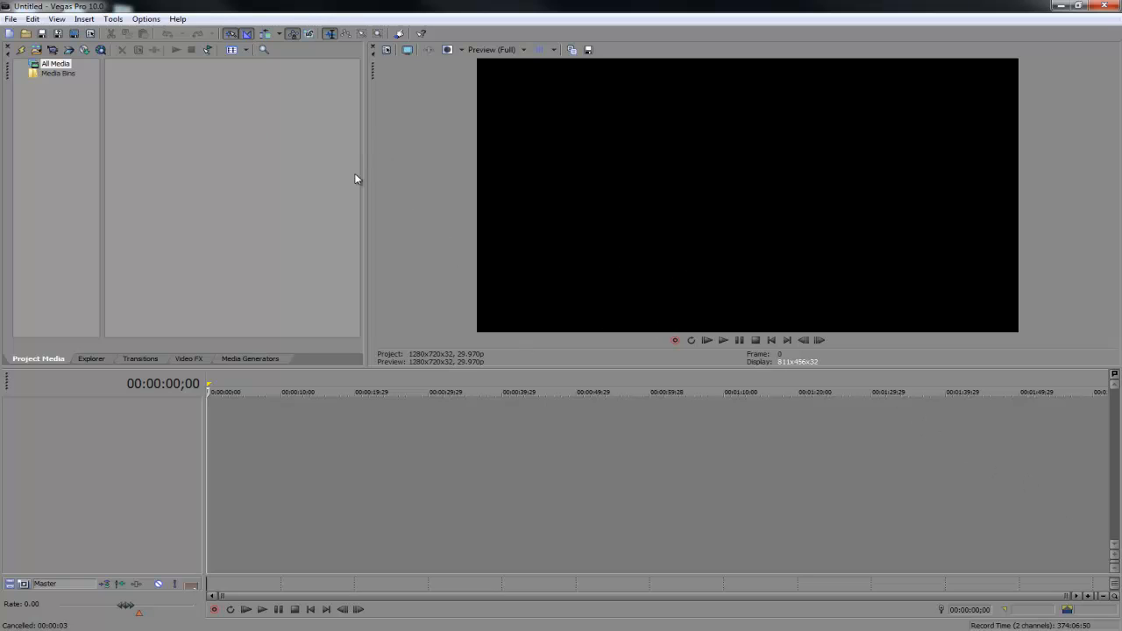
{"action": "left_click", "coordinate": [11, 19]}
{"action": "mouse_move", "coordinate": [40, 138]}
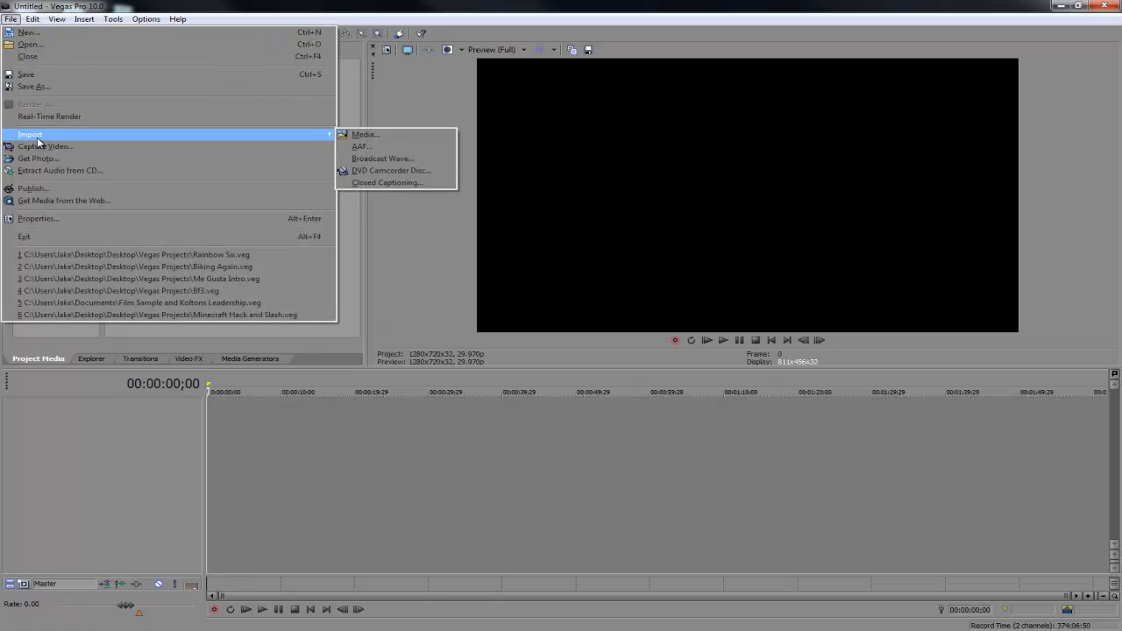
{"action": "left_click_drag", "start_coordinate": [825, 444], "coordinate": [844, 448]}
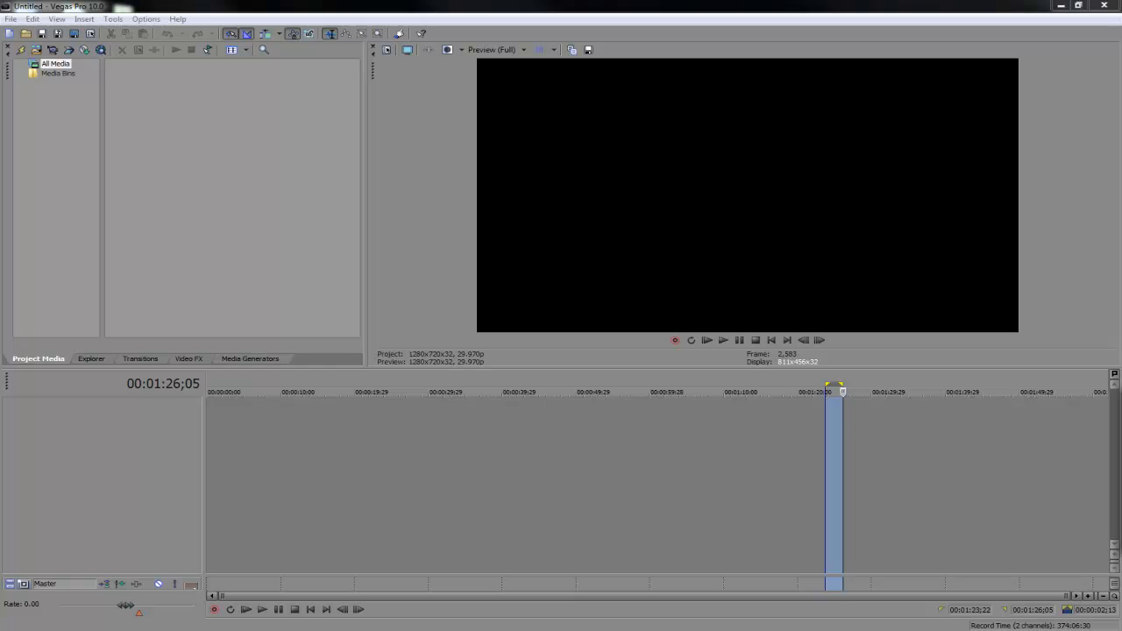
Step: Add the Tutorial MP3 from the Voice folder to the start of the Vegas Pro timeline and close the folder window
{"action": "left_click_drag", "start_coordinate": [1121, 394], "coordinate": [516, 106]}
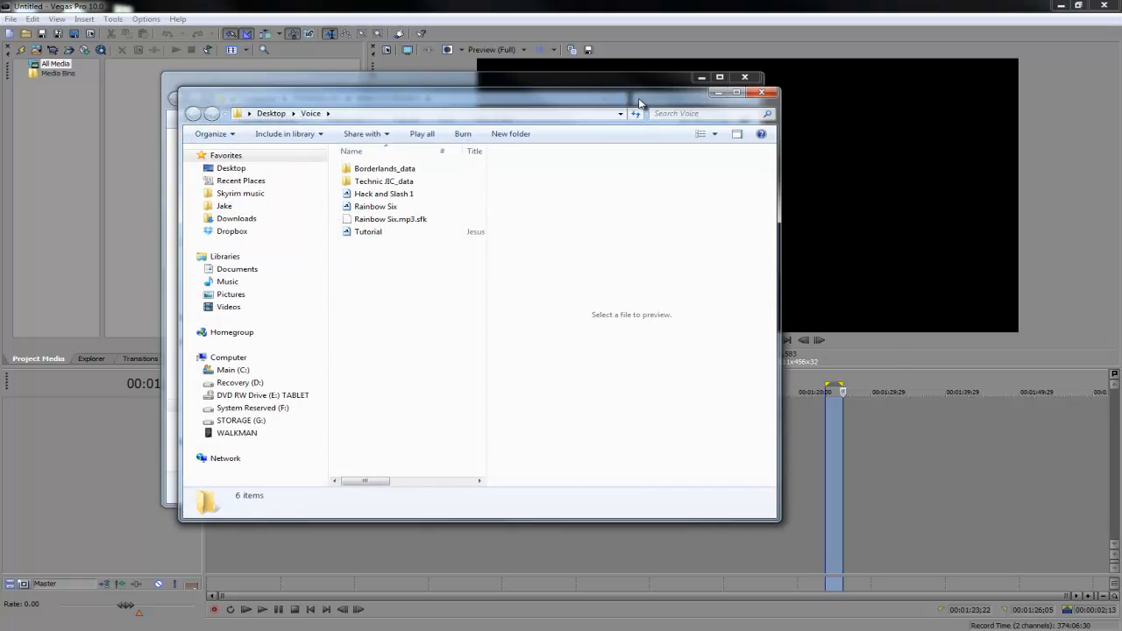
{"action": "left_click_drag", "start_coordinate": [641, 100], "coordinate": [744, 97]}
{"action": "left_click_drag", "start_coordinate": [647, 78], "coordinate": [1121, 131]}
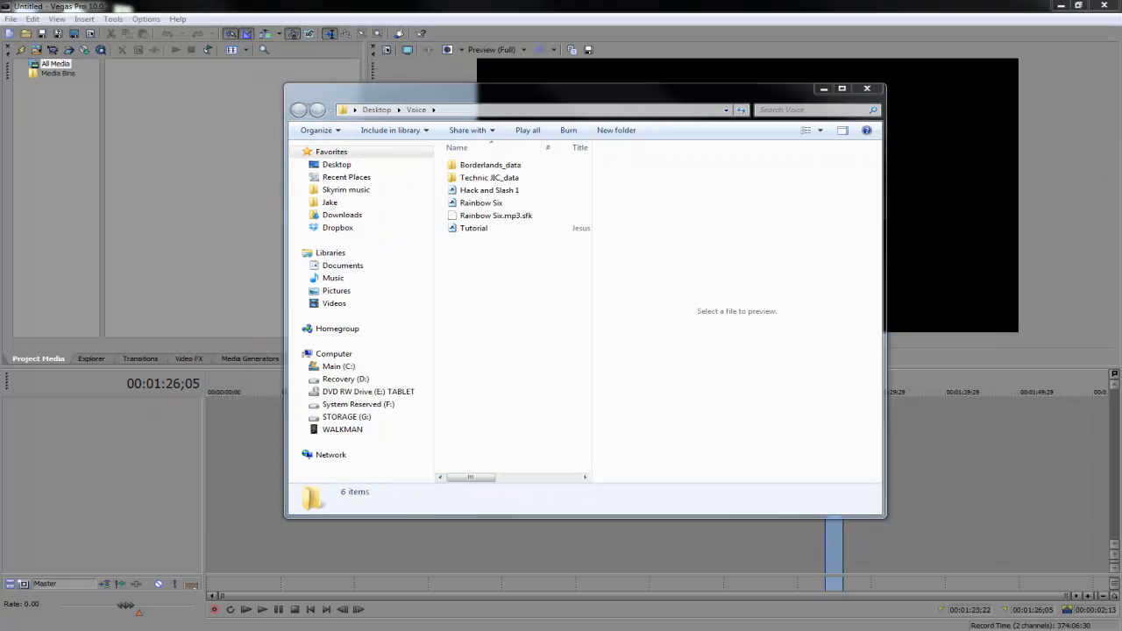
{"action": "left_click_drag", "start_coordinate": [570, 88], "coordinate": [741, 46]}
{"action": "left_click_drag", "start_coordinate": [640, 190], "coordinate": [259, 449]}
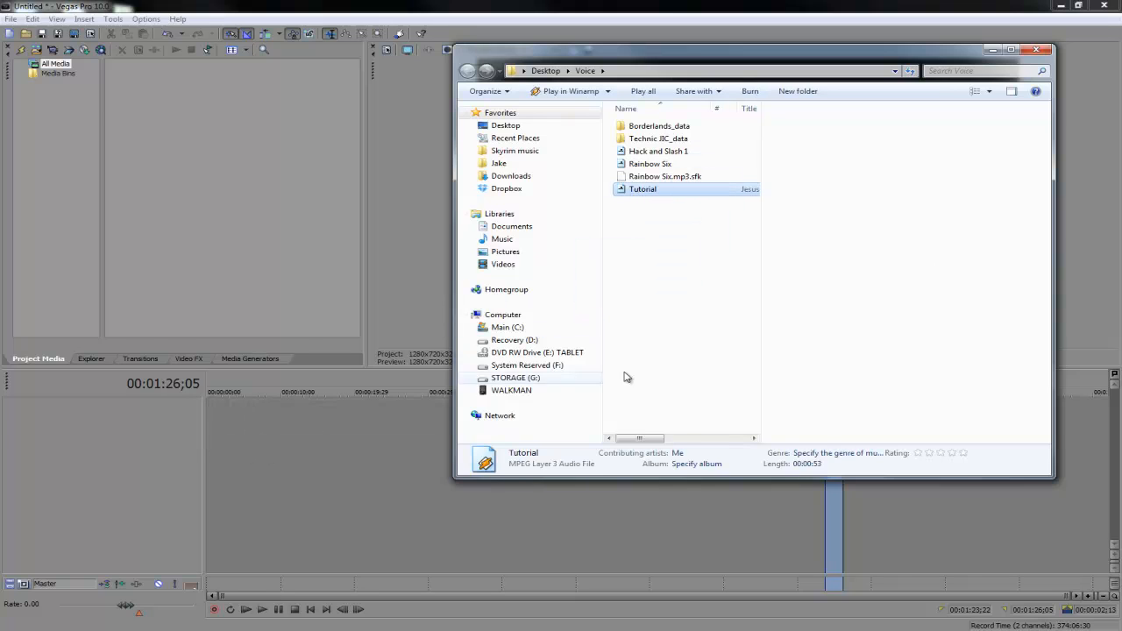
{"action": "left_click_drag", "start_coordinate": [466, 394], "coordinate": [392, 405]}
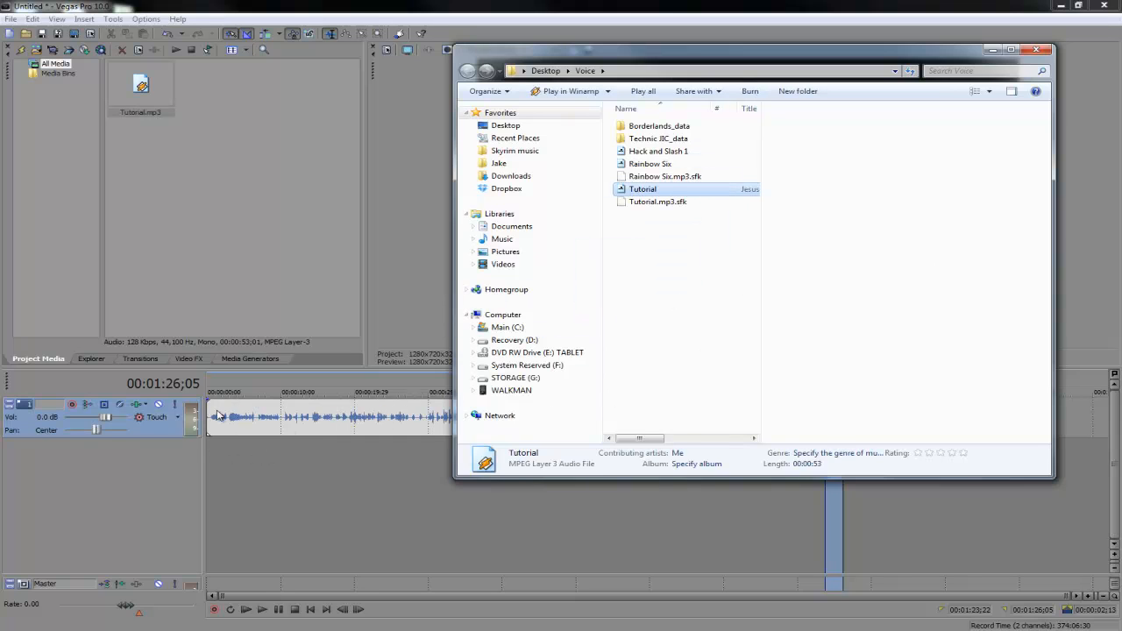
{"action": "left_click", "coordinate": [1043, 51]}
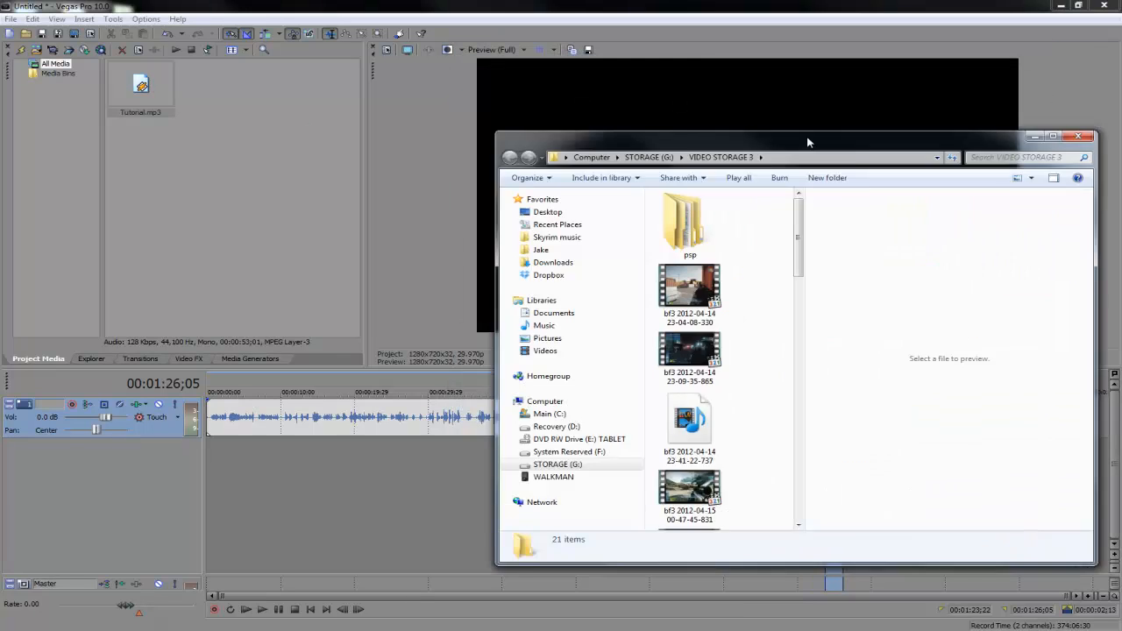
{"action": "left_click_drag", "start_coordinate": [807, 137], "coordinate": [579, 101]}
{"action": "left_click_drag", "start_coordinate": [518, 184], "coordinate": [508, 406]}
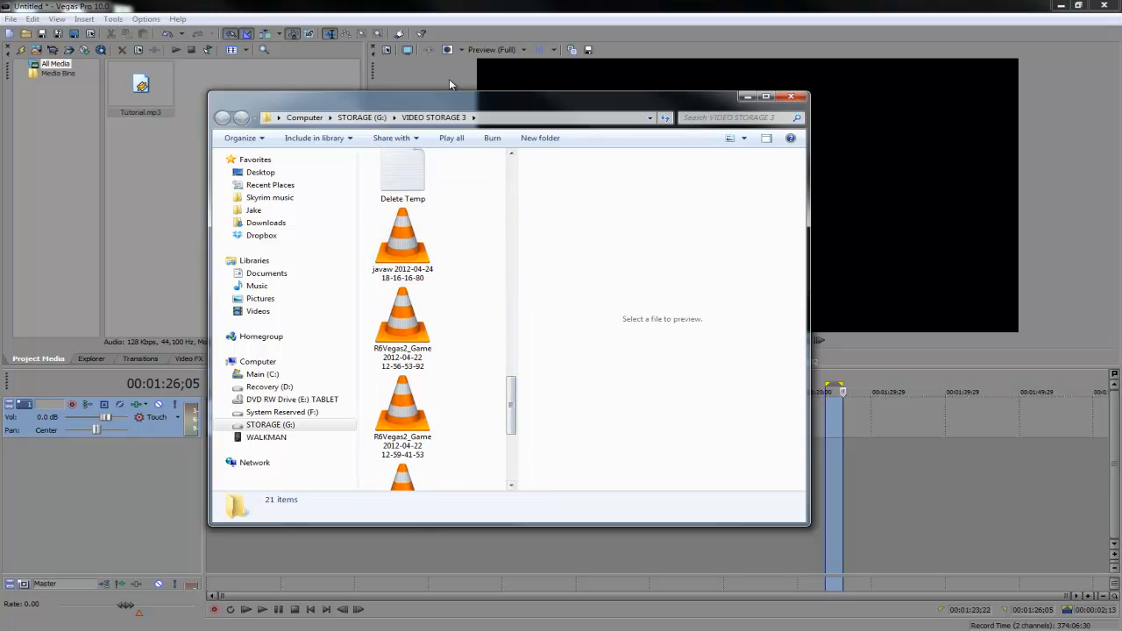
{"action": "left_click_drag", "start_coordinate": [446, 105], "coordinate": [811, 108]}
{"action": "left_click", "coordinate": [769, 245]}
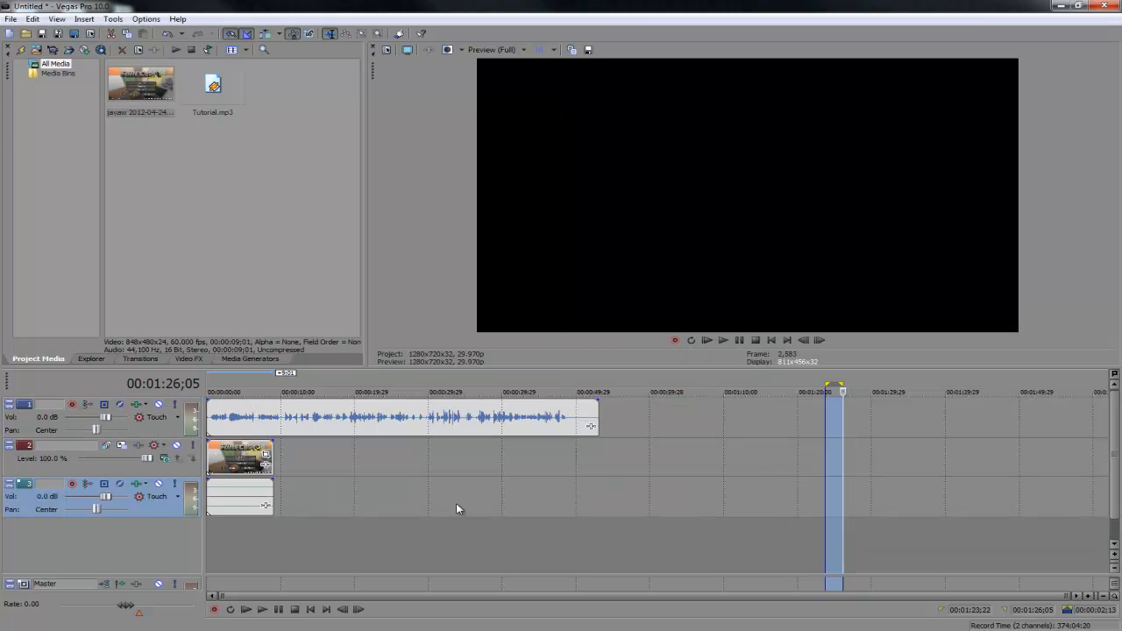
Step: Preview the Minecraft clip at about 7 seconds and return the playhead to the start of the timeline
{"action": "left_click", "coordinate": [261, 414]}
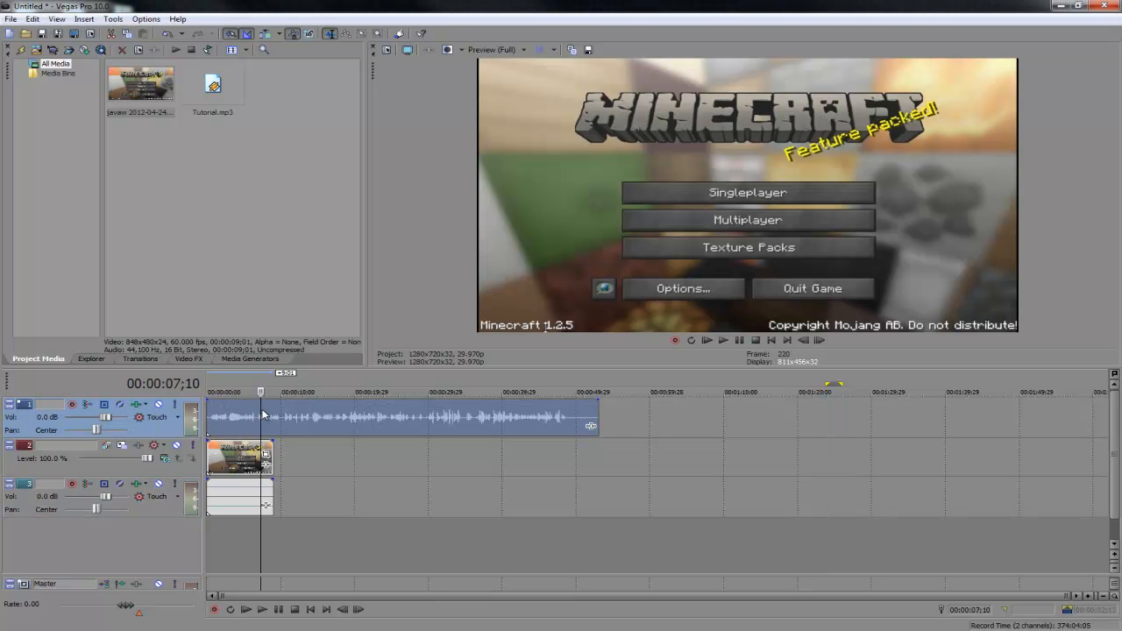
{"action": "left_click", "coordinate": [209, 507]}
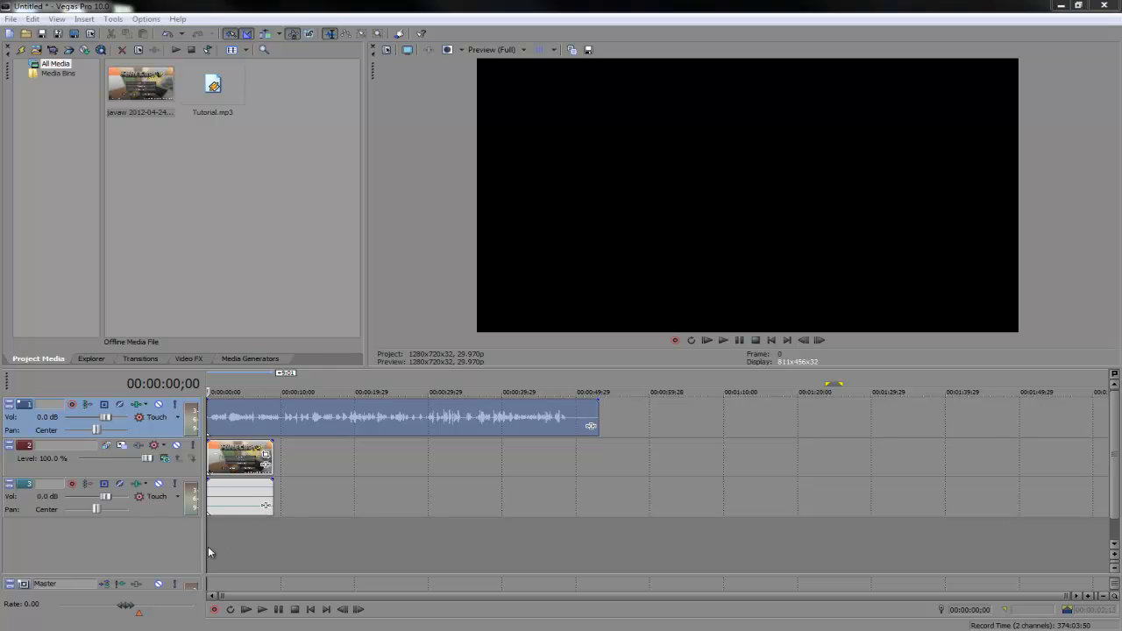
{"action": "mouse_move", "coordinate": [207, 545]}
{"action": "left_mouse_down"}
{"action": "mouse_move", "coordinate": [228, 533]}
{"action": "mouse_move", "coordinate": [207, 533]}
{"action": "left_mouse_up"}
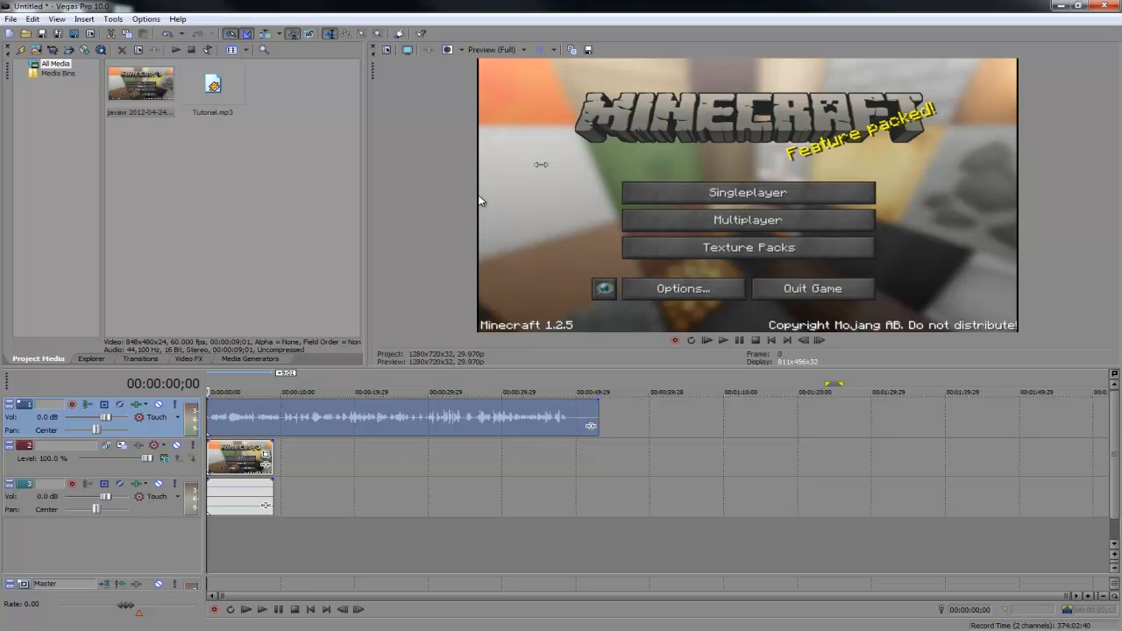
{"action": "left_click", "coordinate": [9, 18]}
{"action": "left_click", "coordinate": [9, 19]}
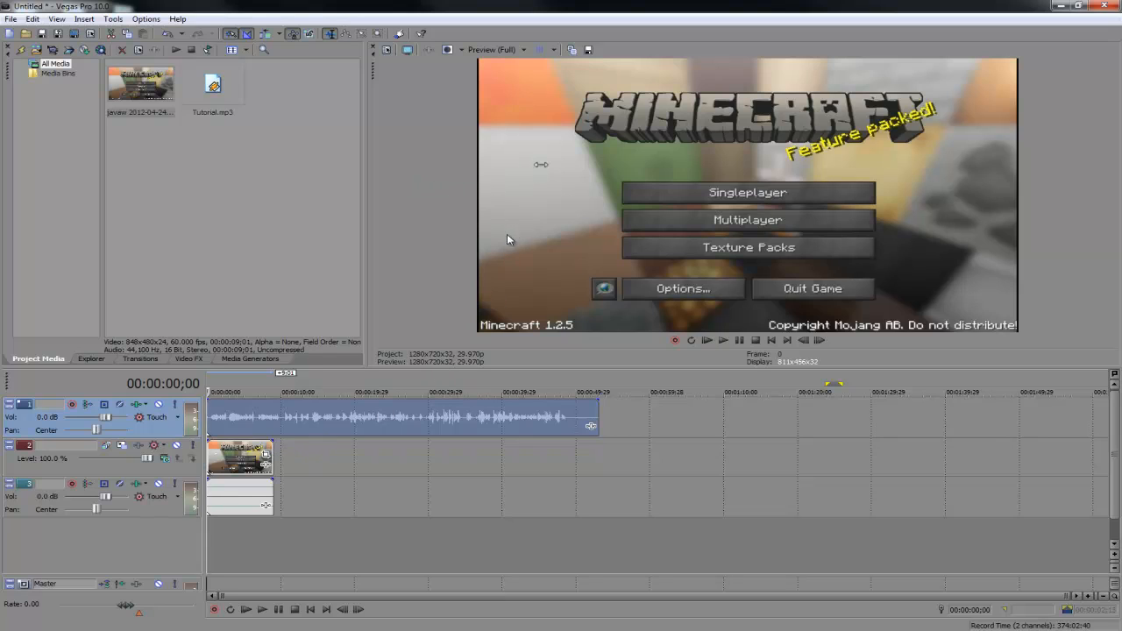
Step: Set Maintain aspect ratio to No in the Minecraft clip's Event Pan/Crop settings and move the dialog clear of the preview
{"action": "left_click", "coordinate": [265, 458]}
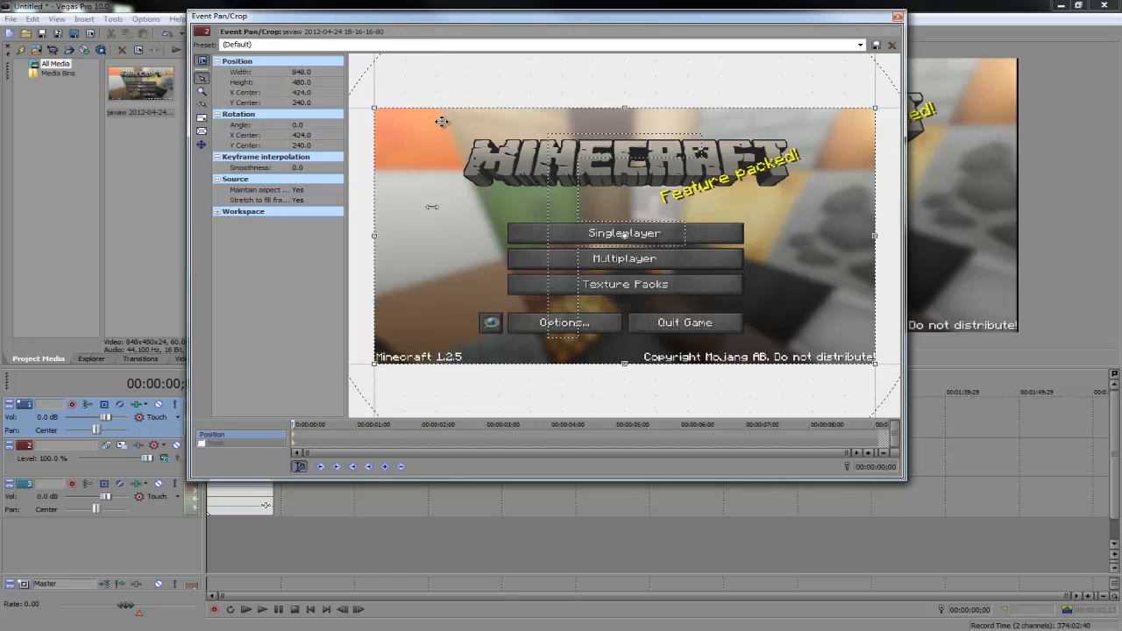
{"action": "left_click", "coordinate": [301, 191]}
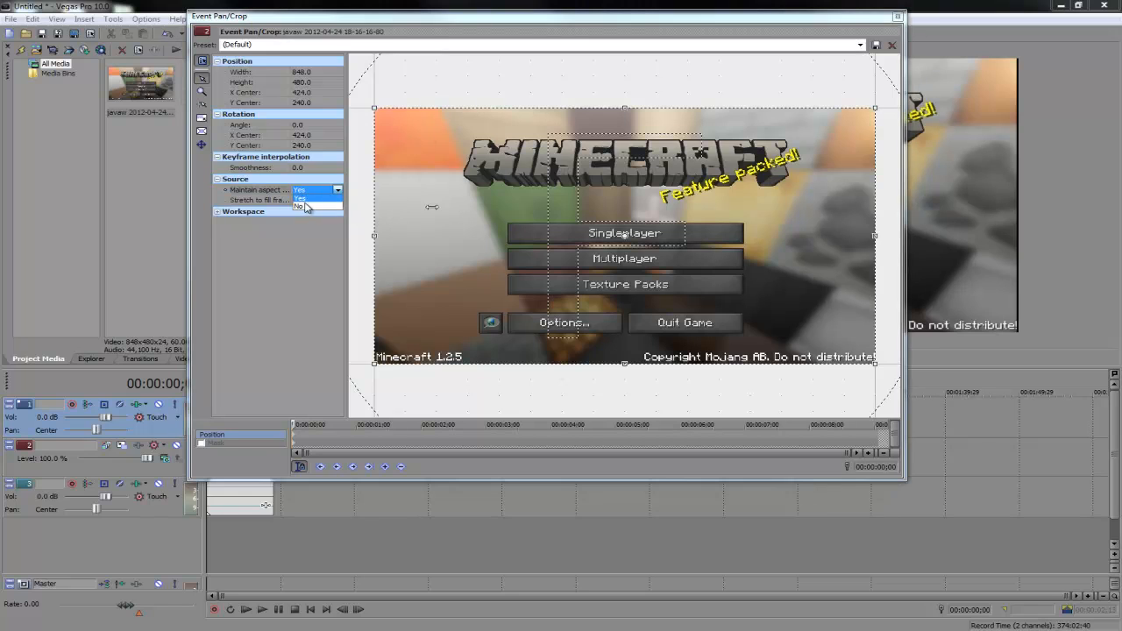
{"action": "left_click", "coordinate": [303, 206]}
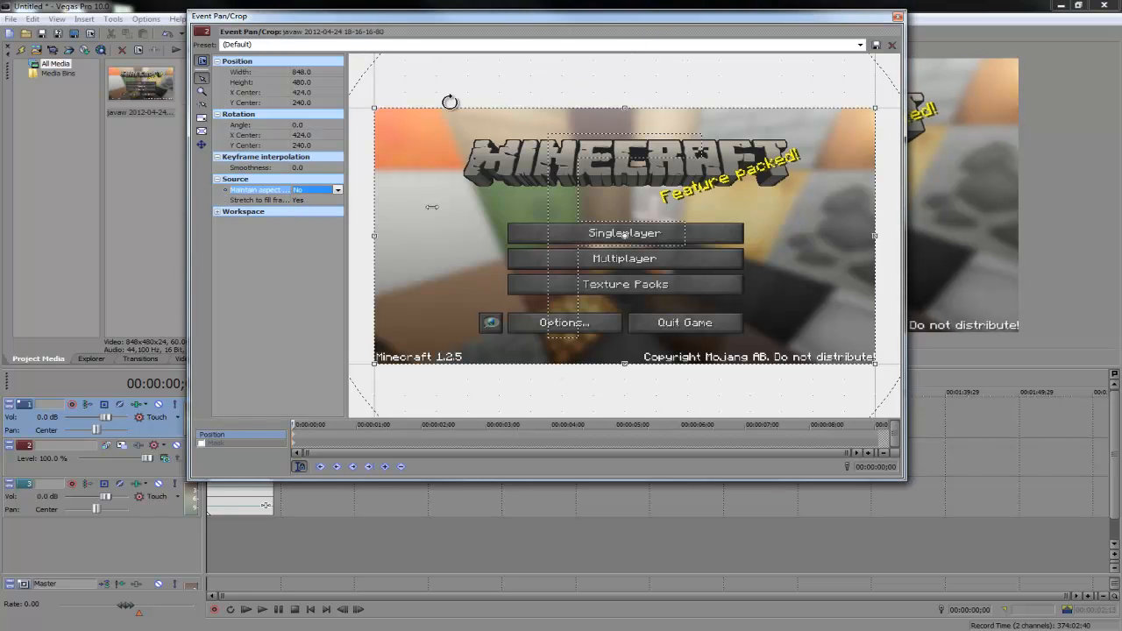
{"action": "left_click_drag", "start_coordinate": [480, 26], "coordinate": [414, 393]}
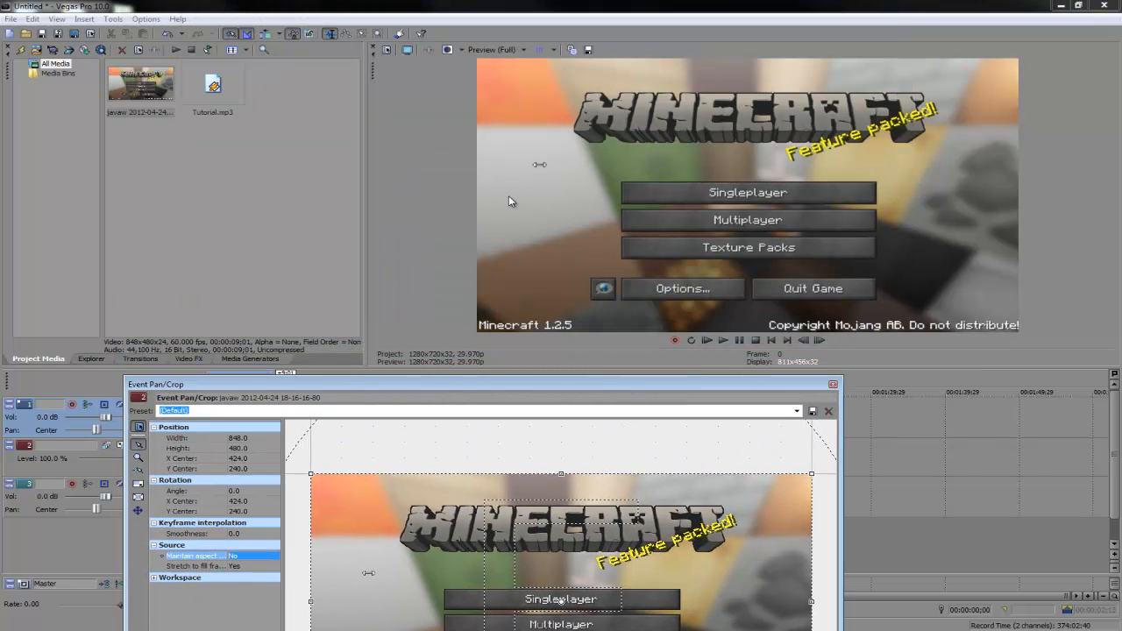
{"action": "left_click_drag", "start_coordinate": [523, 388], "coordinate": [549, 359]}
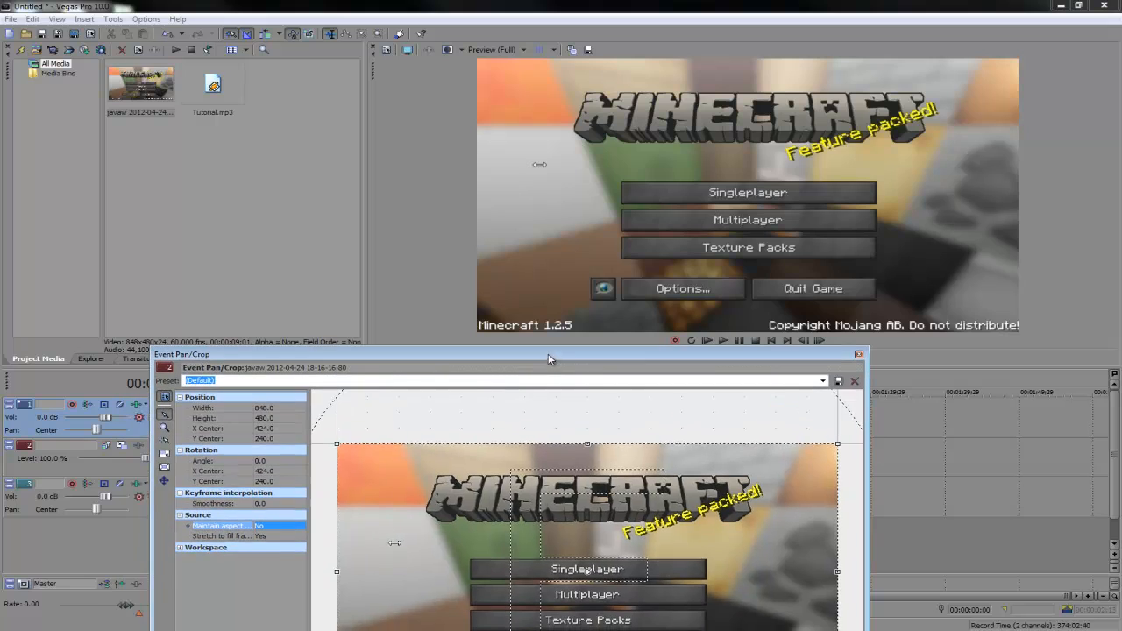
Step: Compare the preview with Maintain aspect ratio at Yes and back at No, and close Event Pan/Crop
{"action": "left_click", "coordinate": [270, 526]}
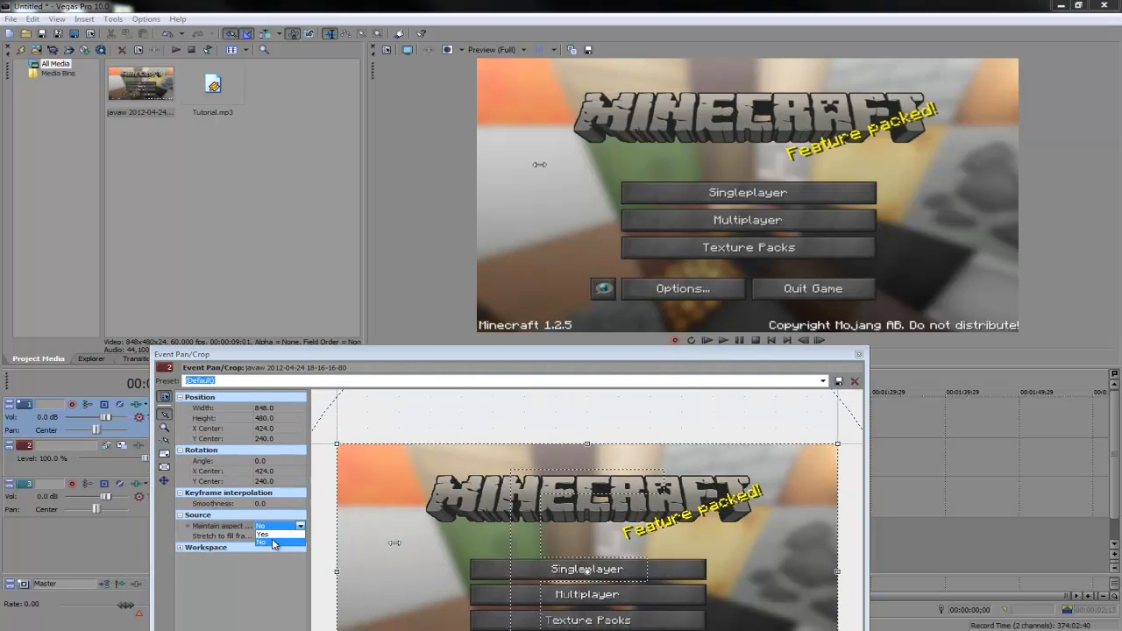
{"action": "left_click", "coordinate": [267, 534]}
{"action": "left_click", "coordinate": [271, 527]}
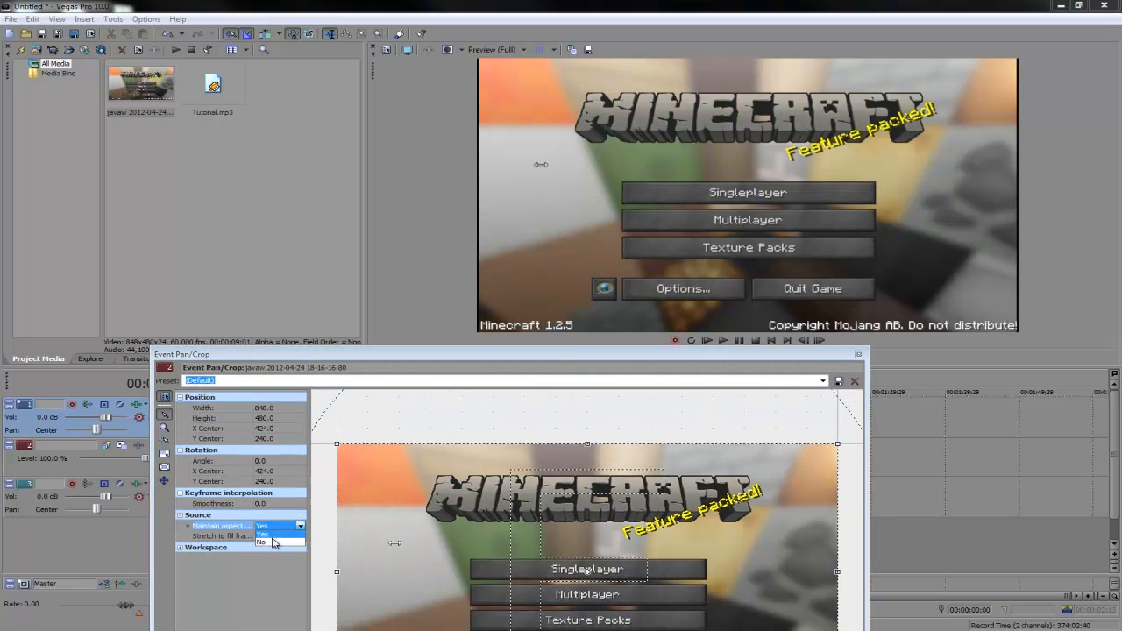
{"action": "left_click", "coordinate": [267, 542]}
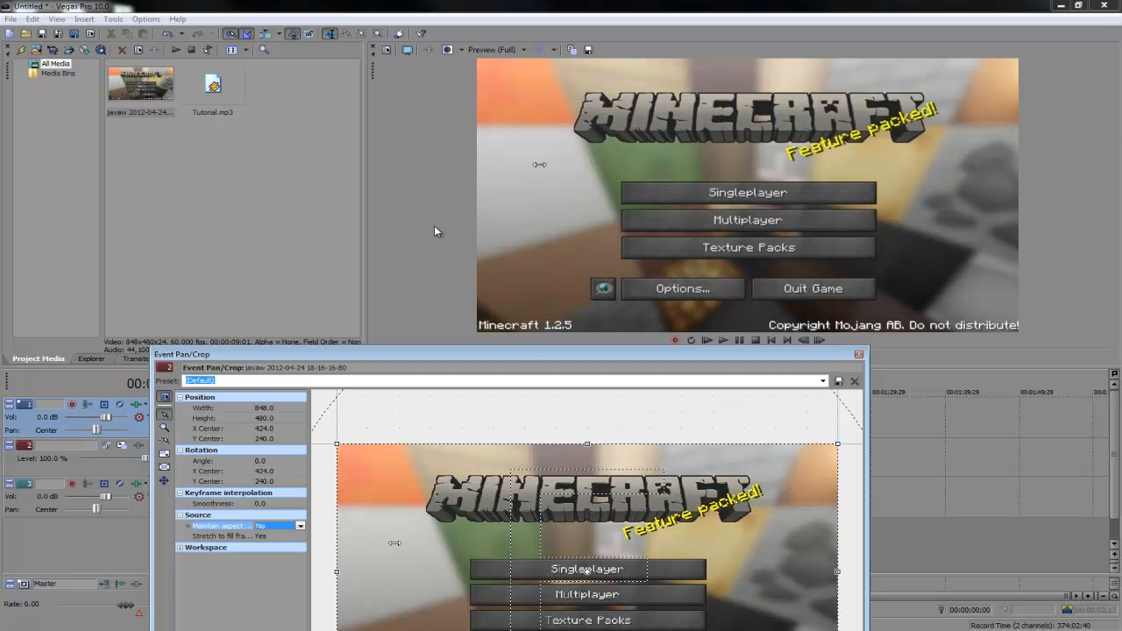
{"action": "left_click", "coordinate": [859, 355]}
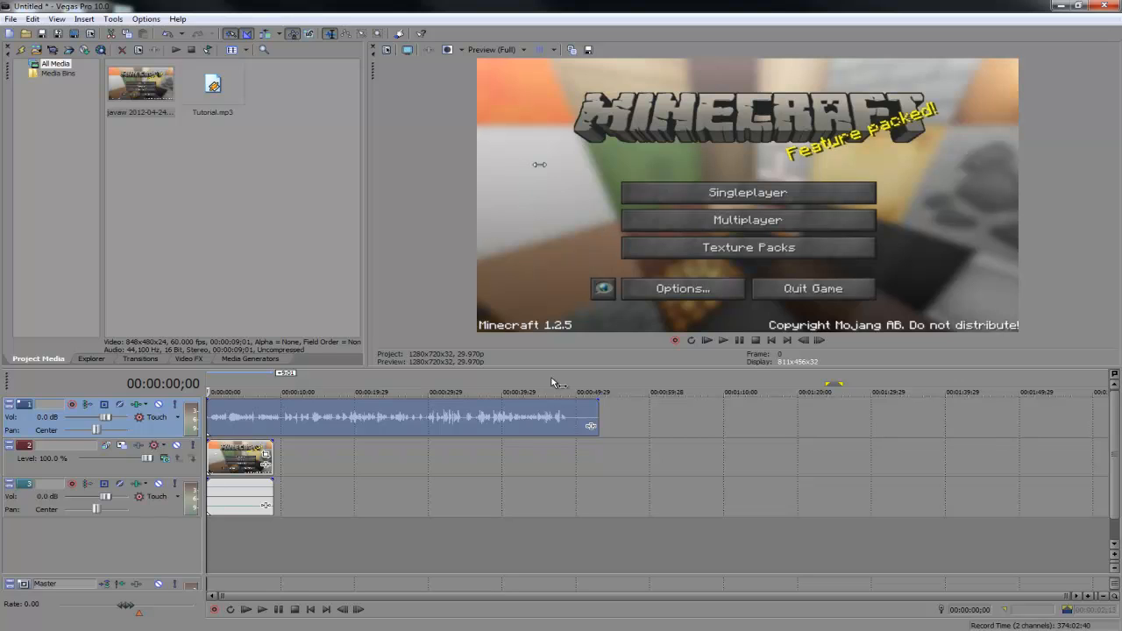
Step: Play the voice track from about 26 seconds and pause at about 30 seconds to locate the cut point
{"action": "scroll", "coordinate": [341, 430], "scroll_direction": "up", "scroll_amount": 3}
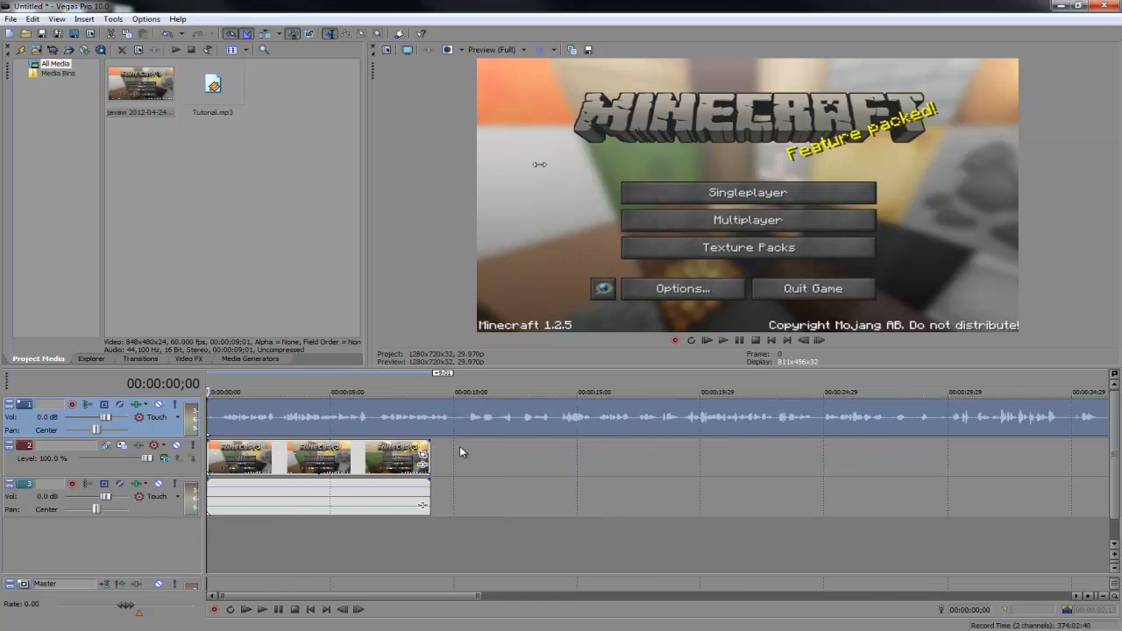
{"action": "scroll", "coordinate": [536, 455], "scroll_direction": "down", "scroll_amount": 1}
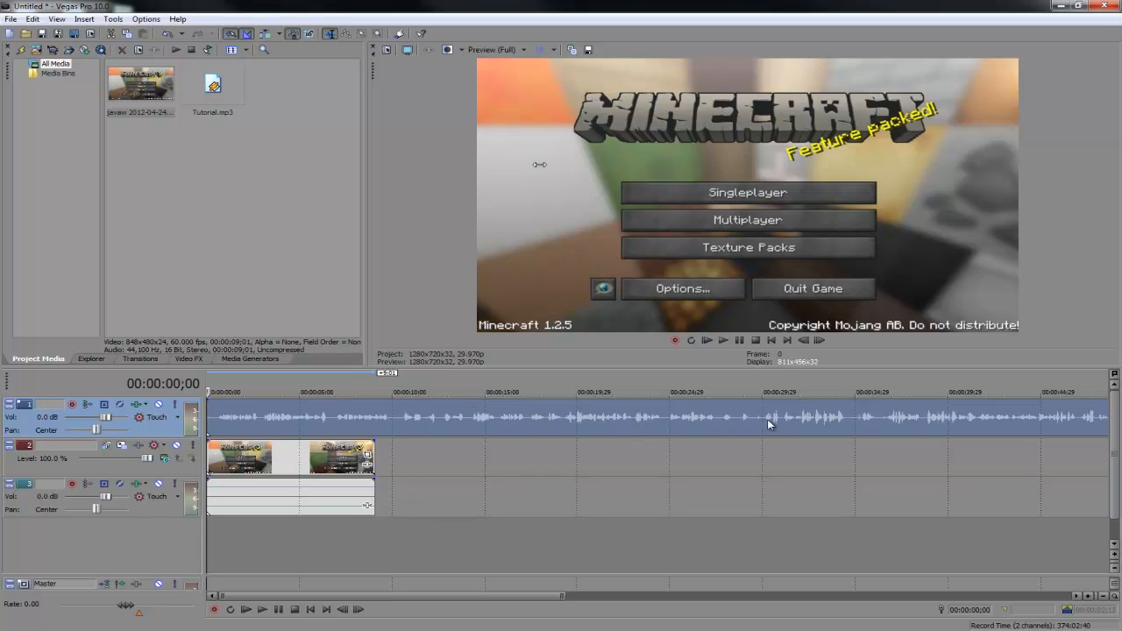
{"action": "left_click_drag", "start_coordinate": [715, 442], "coordinate": [770, 429]}
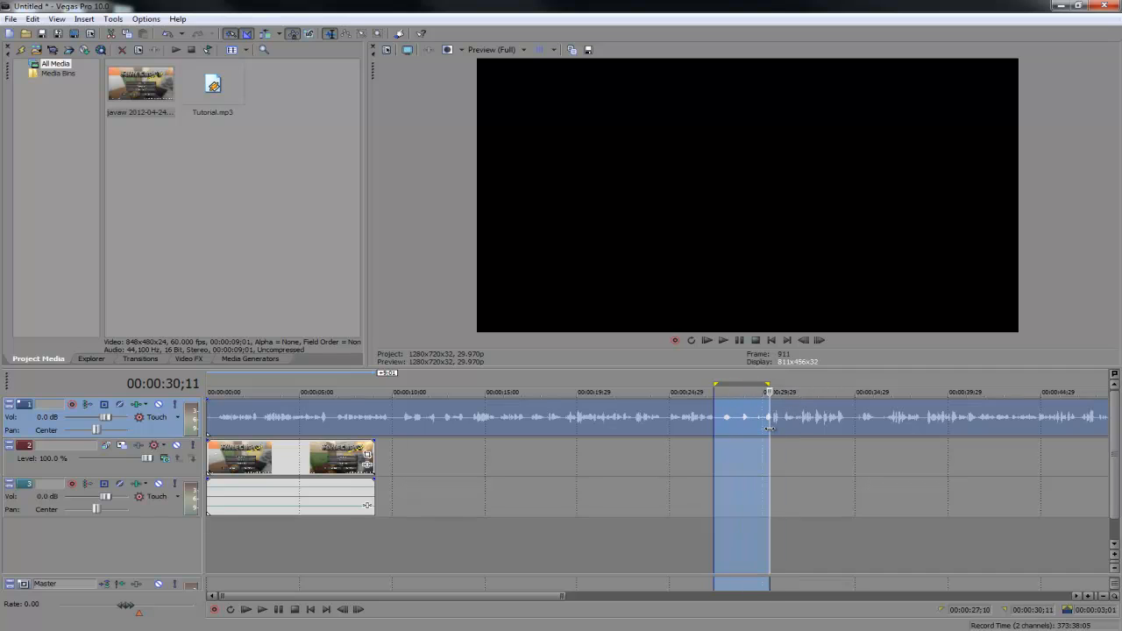
{"action": "left_click", "coordinate": [689, 460]}
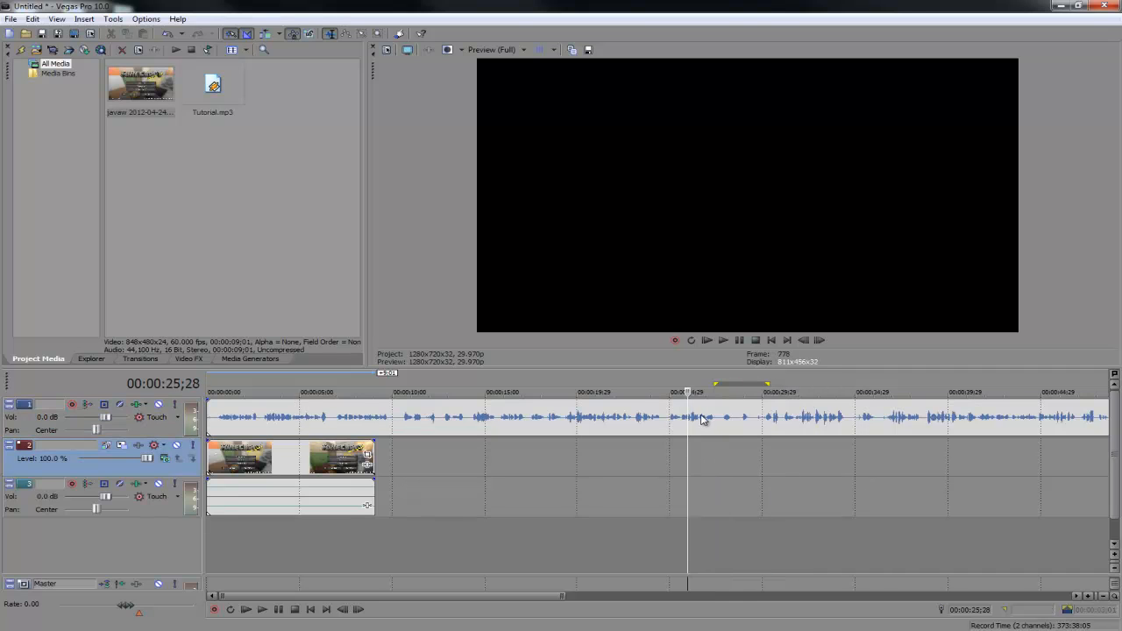
{"action": "left_click", "coordinate": [730, 341]}
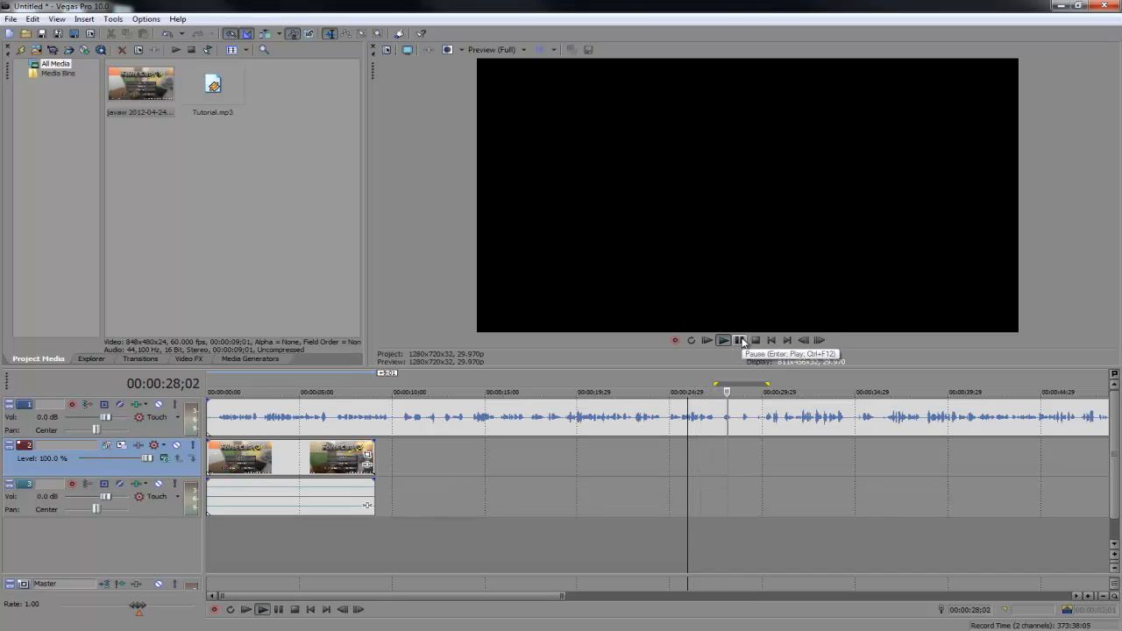
{"action": "left_click", "coordinate": [741, 341]}
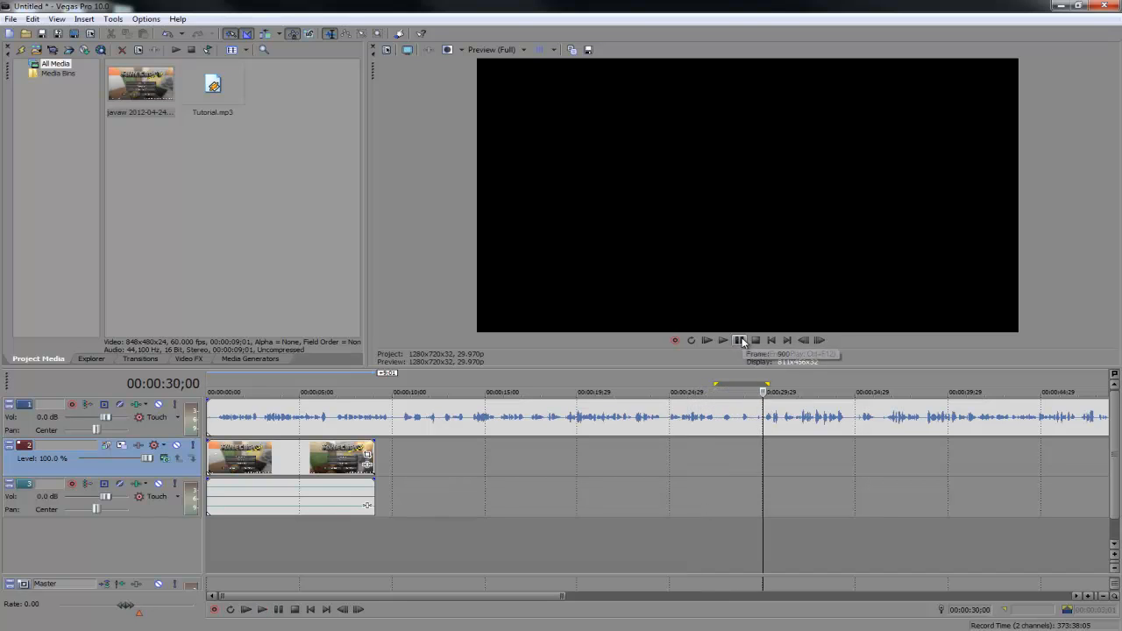
Step: Split the voice event at 00:00:29;24, just after the small noise preceding the speech
{"action": "scroll", "coordinate": [774, 453], "scroll_direction": "up", "scroll_amount": 8}
{"action": "left_click_drag", "start_coordinate": [652, 449], "coordinate": [611, 450]}
{"action": "scroll", "coordinate": [612, 438], "scroll_direction": "up", "scroll_amount": 3}
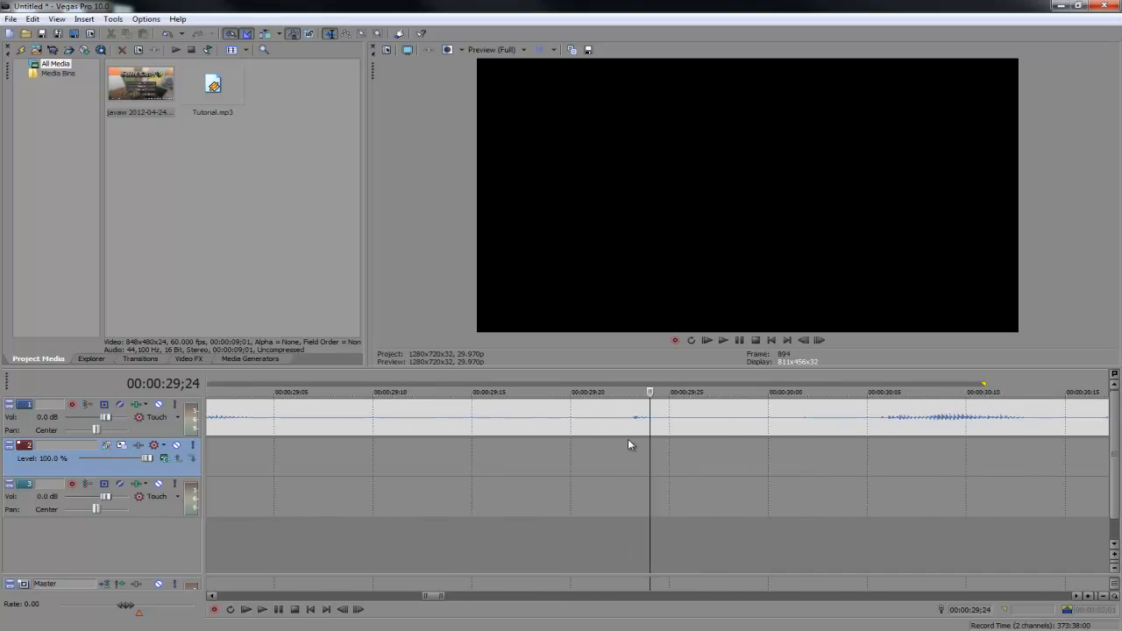
{"action": "scroll", "coordinate": [649, 425], "scroll_direction": "up", "scroll_amount": 2}
{"action": "scroll", "coordinate": [653, 431], "scroll_direction": "up", "scroll_amount": 2}
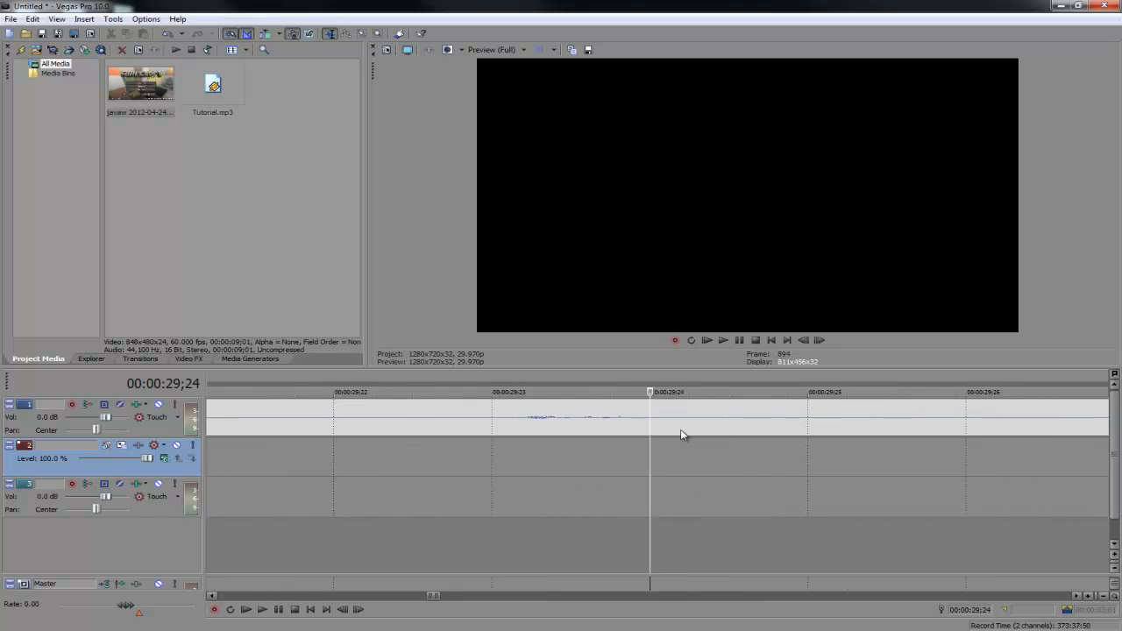
{"action": "key", "text": "s"}
{"action": "scroll", "coordinate": [655, 427], "scroll_direction": "down", "scroll_amount": 8}
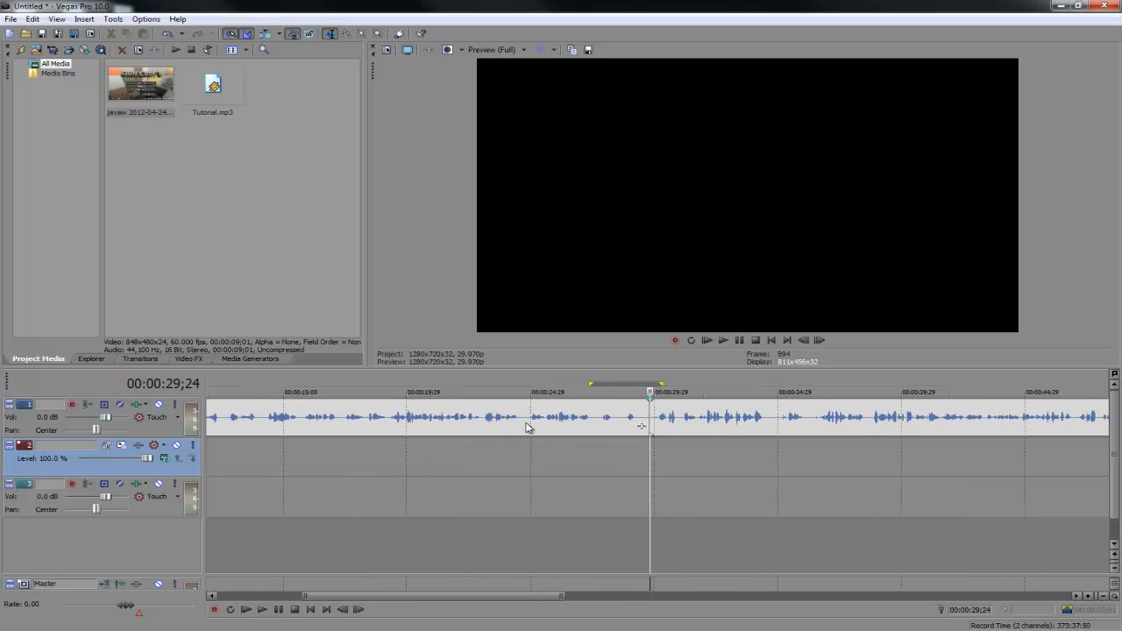
Step: Delete the voice section before the split and move the remaining section to the start of the timeline
{"action": "left_click", "coordinate": [527, 426]}
{"action": "mouse_move", "coordinate": [711, 415]}
{"action": "left_mouse_down"}
{"action": "mouse_move", "coordinate": [756, 417]}
{"action": "mouse_move", "coordinate": [708, 420]}
{"action": "left_mouse_up"}
{"action": "left_click", "coordinate": [611, 424]}
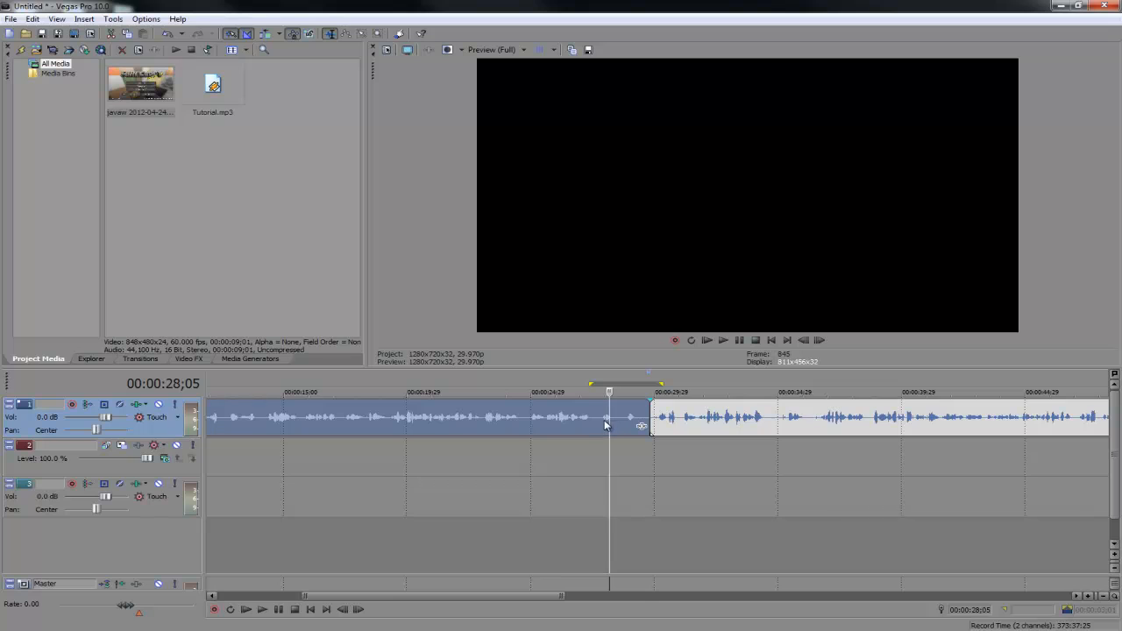
{"action": "key", "text": "Delete"}
{"action": "scroll", "coordinate": [610, 425], "scroll_direction": "down", "scroll_amount": 4}
{"action": "left_click_drag", "start_coordinate": [522, 419], "coordinate": [292, 419]}
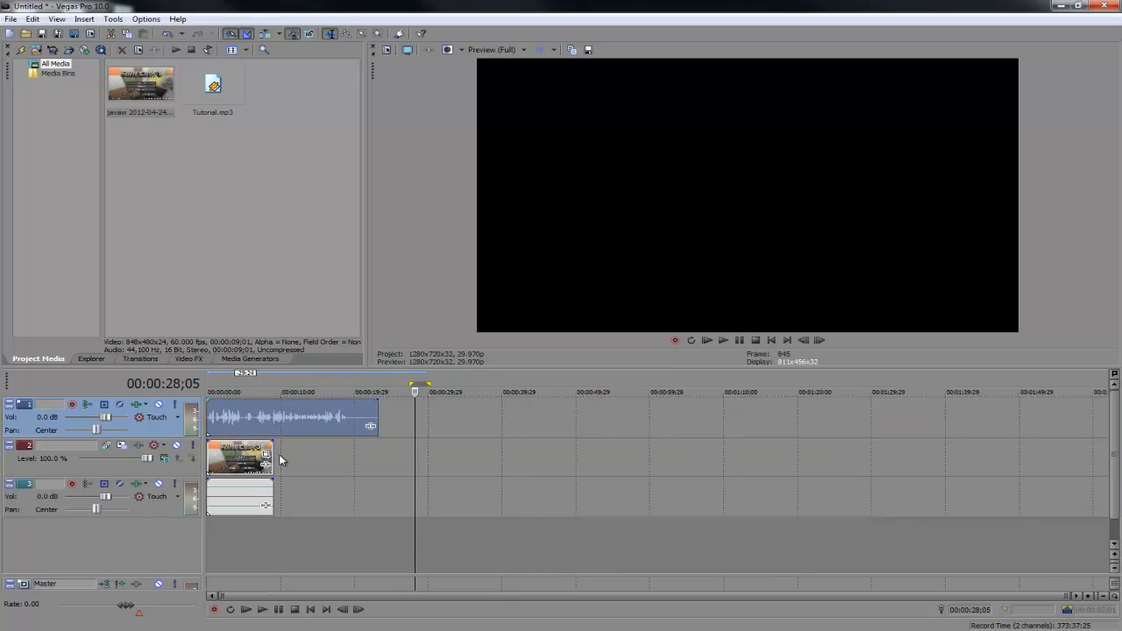
Step: Preview about 2 seconds of the voice and Minecraft clip from the timeline start and return the playhead there
{"action": "left_click_drag", "start_coordinate": [413, 474], "coordinate": [174, 488]}
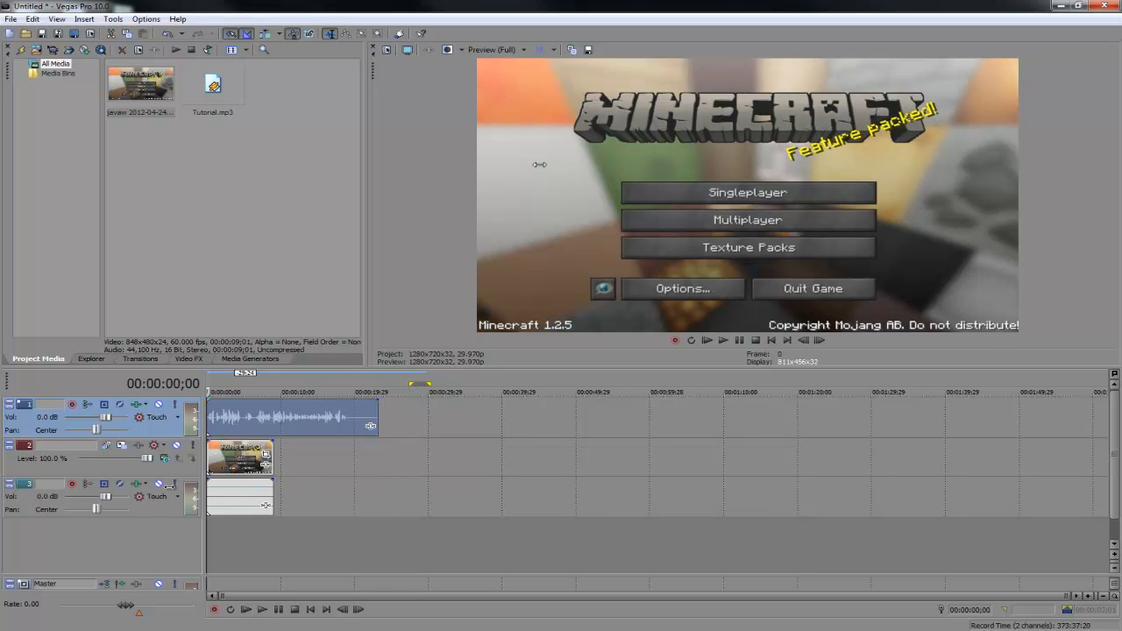
{"action": "left_click", "coordinate": [248, 611]}
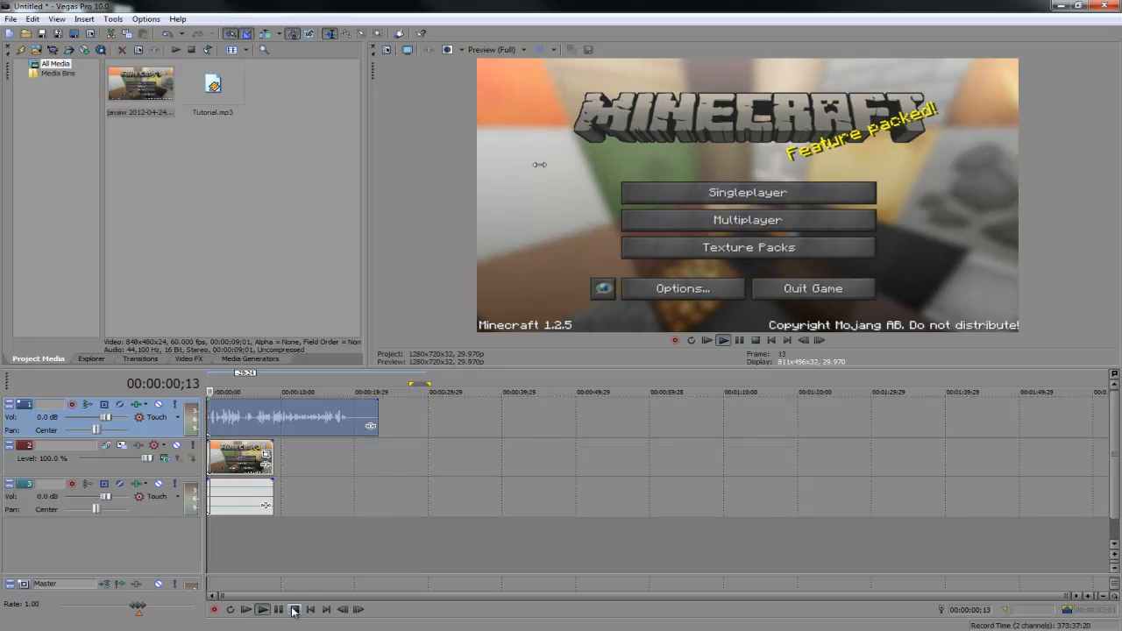
{"action": "left_click", "coordinate": [281, 612]}
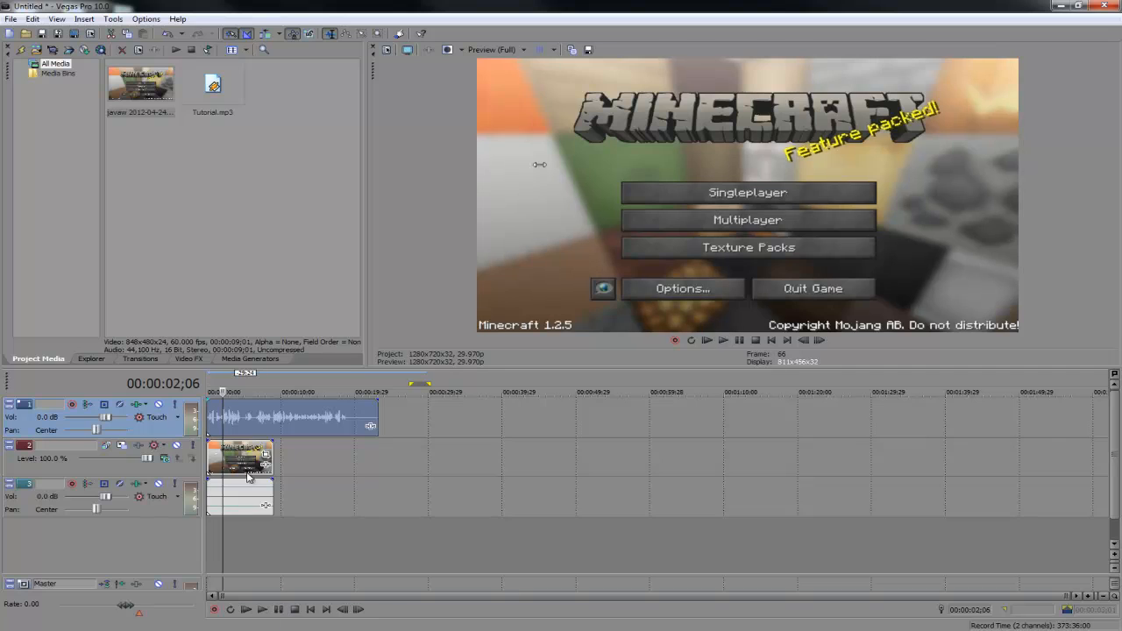
{"action": "scroll", "coordinate": [244, 527], "scroll_direction": "up", "scroll_amount": 6}
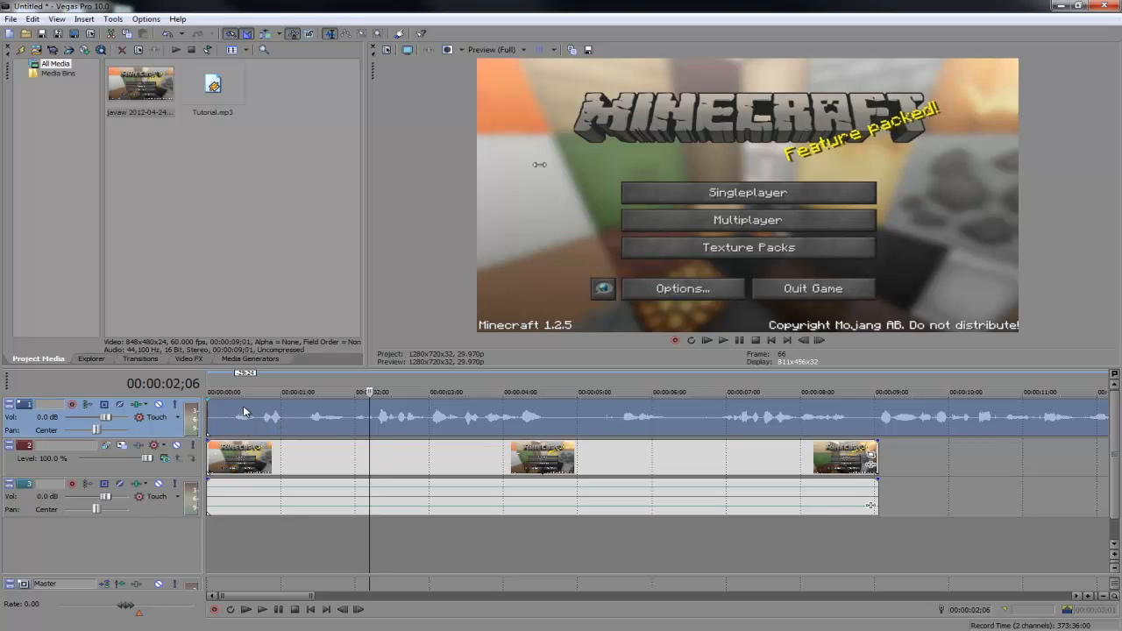
{"action": "left_click_drag", "start_coordinate": [369, 452], "coordinate": [184, 464]}
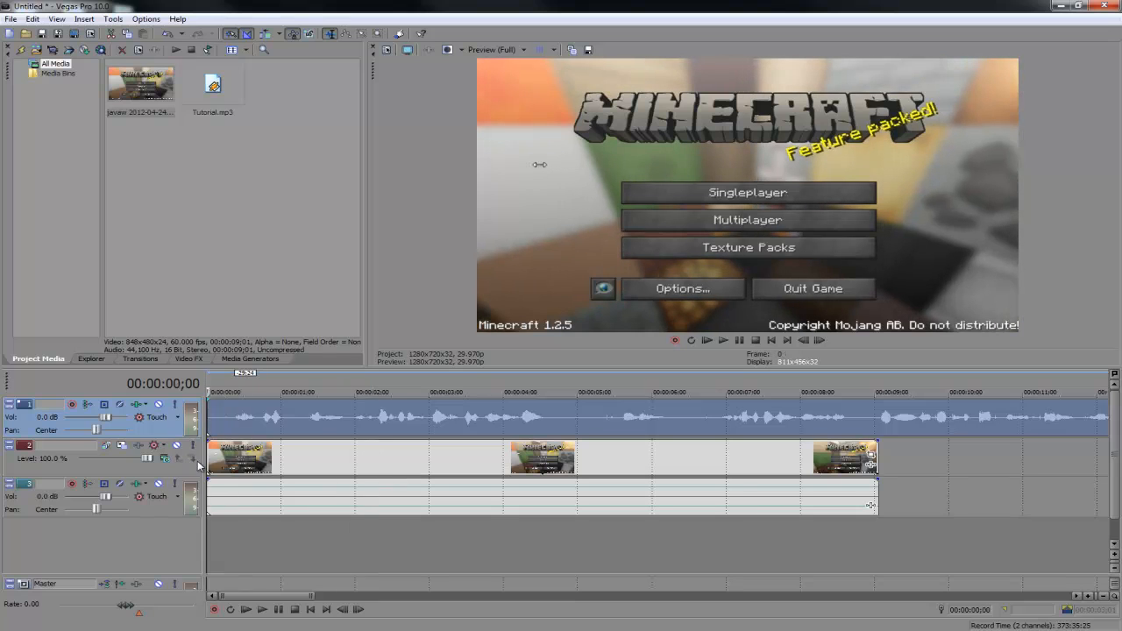
Step: Split the voice event at the Minecraft clip's end, delete the part beyond it, and return the playhead to the start
{"action": "left_click", "coordinate": [257, 451]}
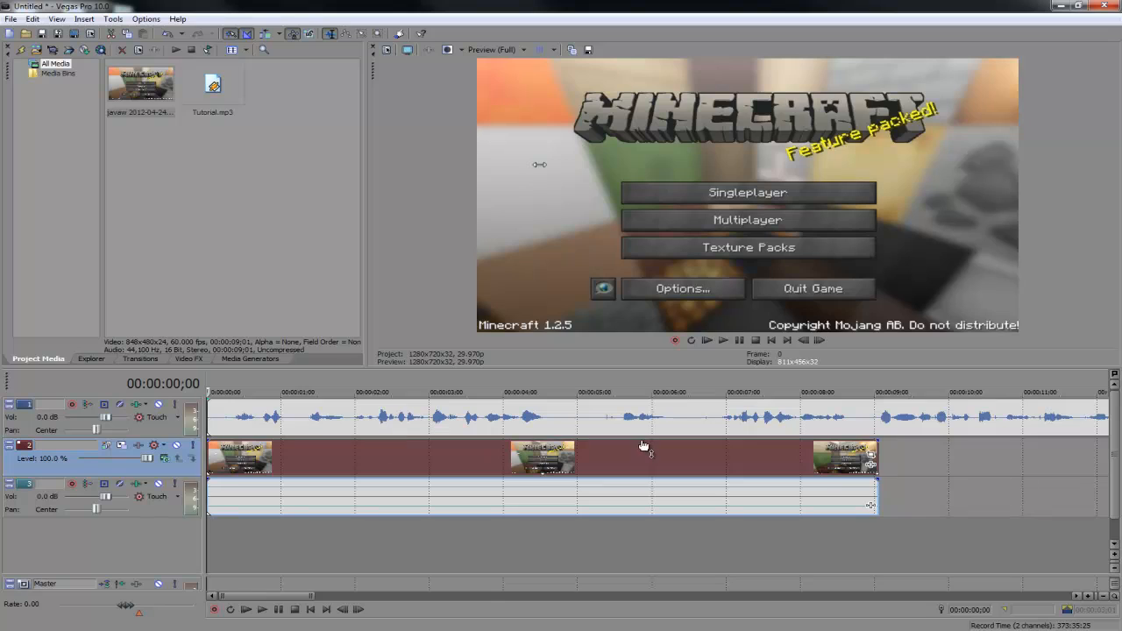
{"action": "left_click", "coordinate": [879, 384]}
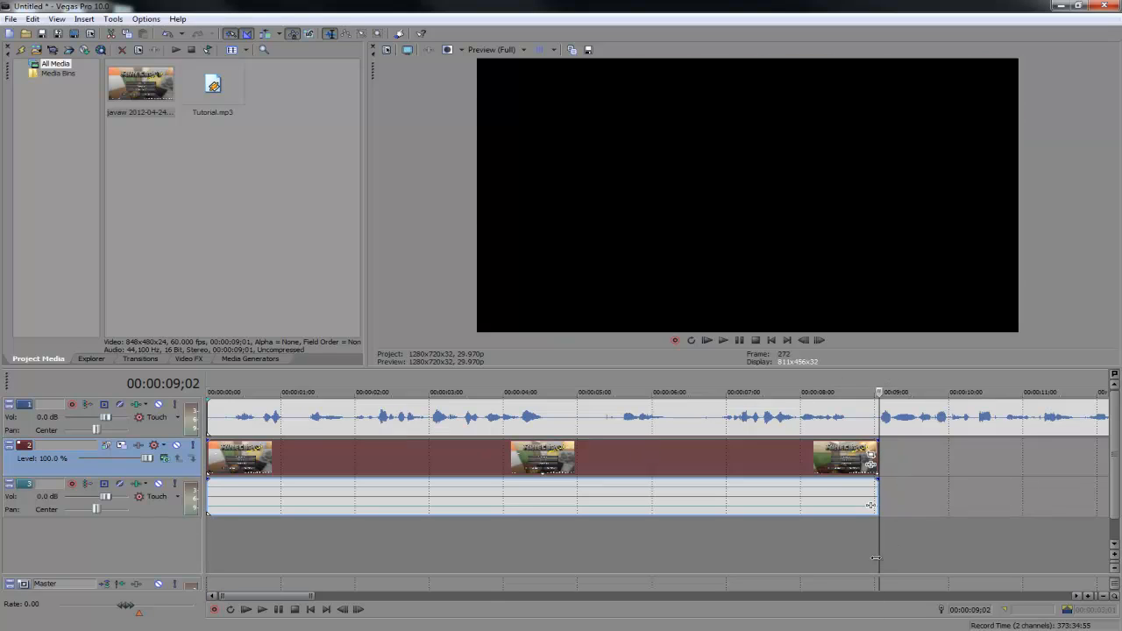
{"action": "left_click_drag", "start_coordinate": [891, 554], "coordinate": [880, 555]}
{"action": "left_click", "coordinate": [881, 426]}
{"action": "key", "text": "s"}
{"action": "left_click", "coordinate": [921, 418]}
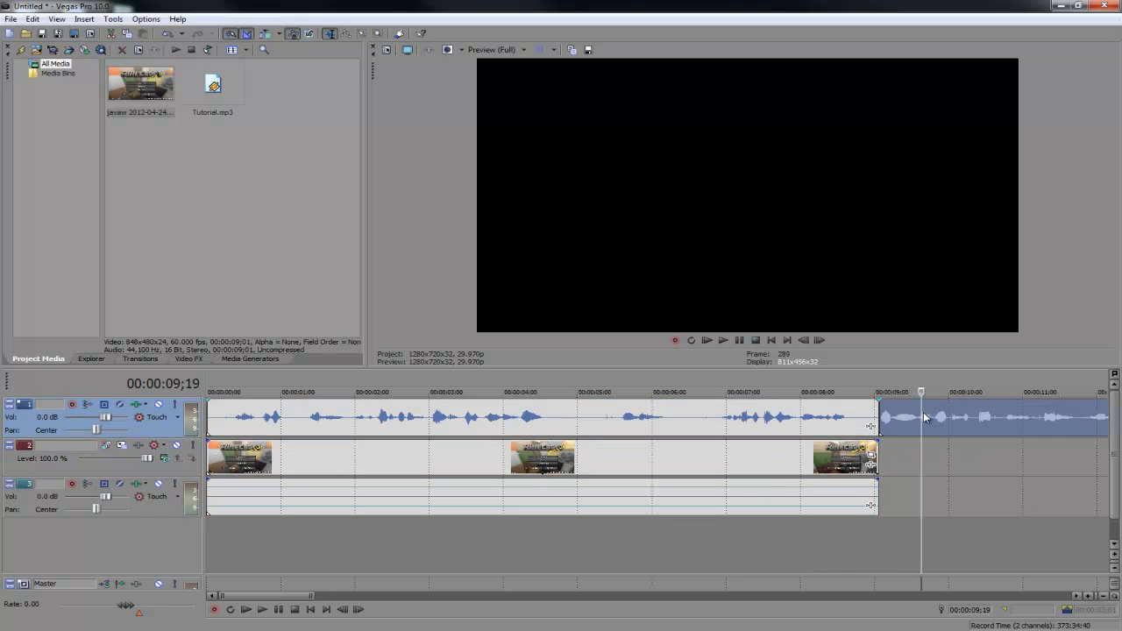
{"action": "key", "text": "Delete"}
{"action": "left_click_drag", "start_coordinate": [923, 440], "coordinate": [766, 491]}
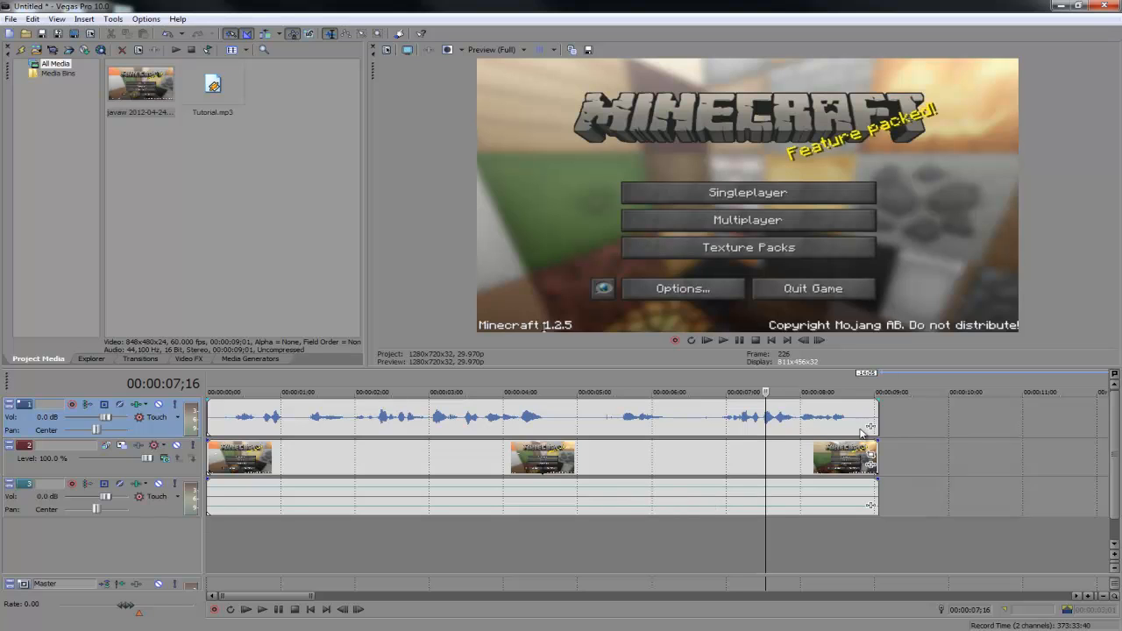
{"action": "left_click_drag", "start_coordinate": [767, 457], "coordinate": [200, 461]}
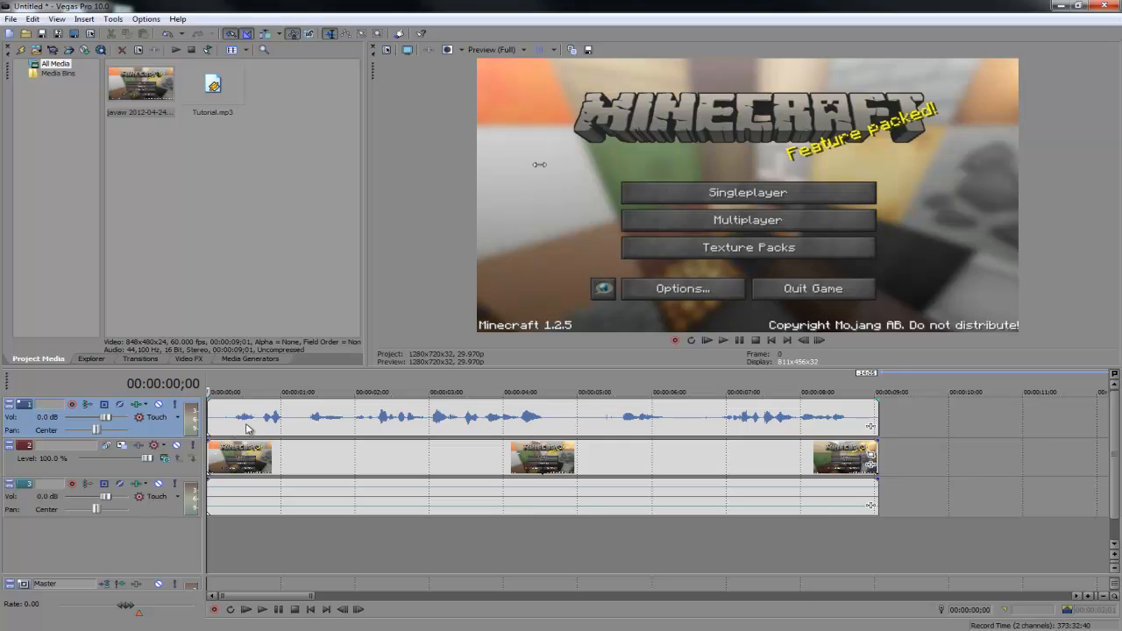